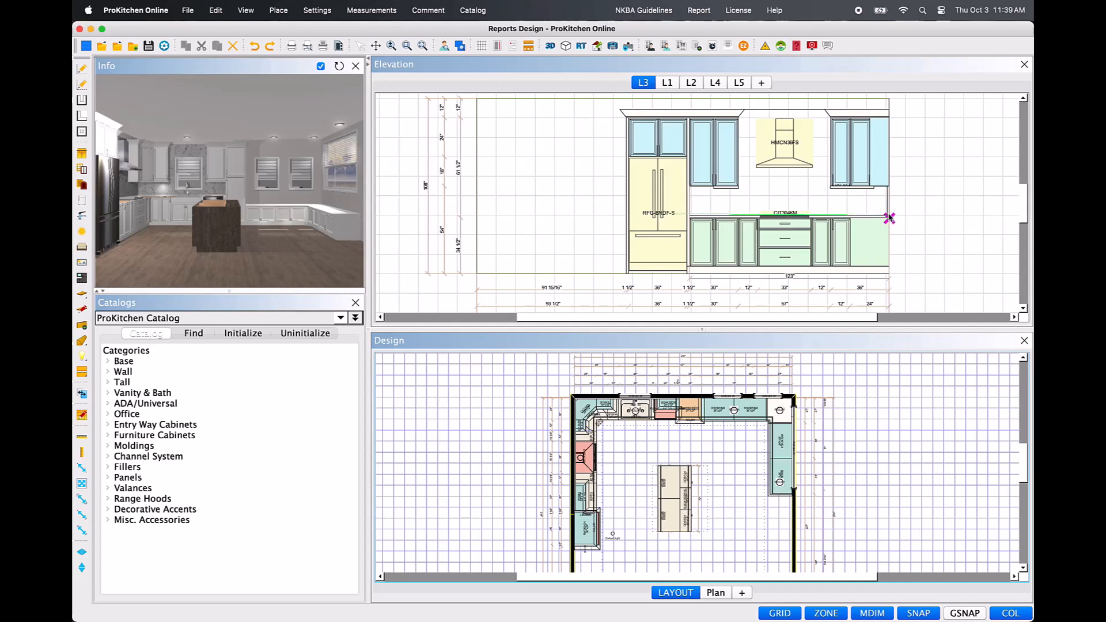
# Dimension from the refrigerator's centreline to the wall's end in elevation L3, and move the dimension above the ceiling line.
pyautogui.click(890, 218)
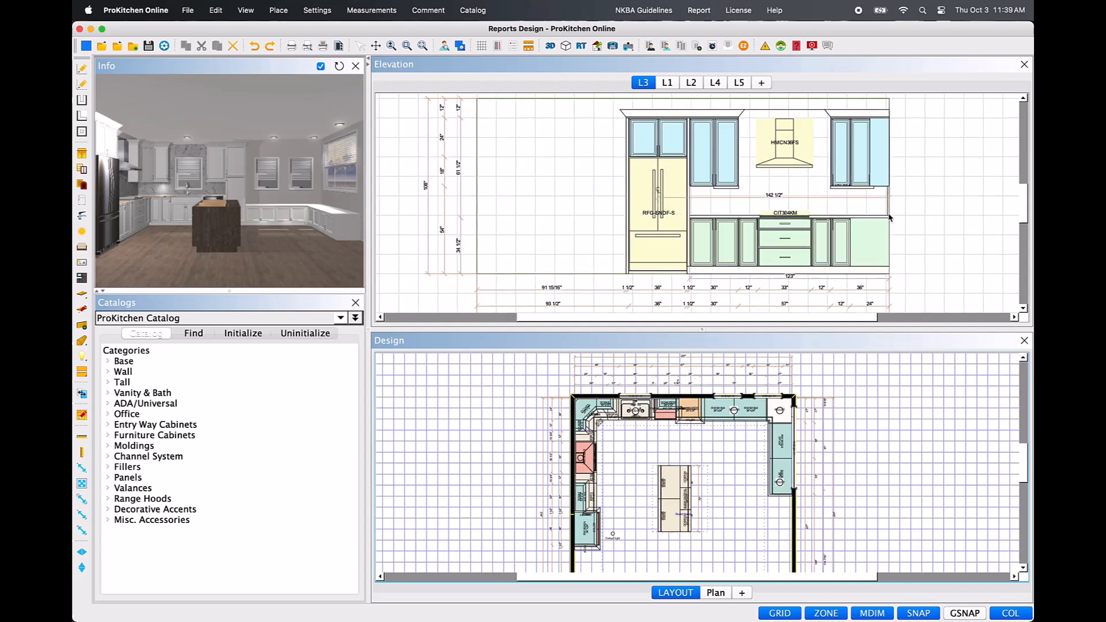
pyautogui.rightClick(815, 200)
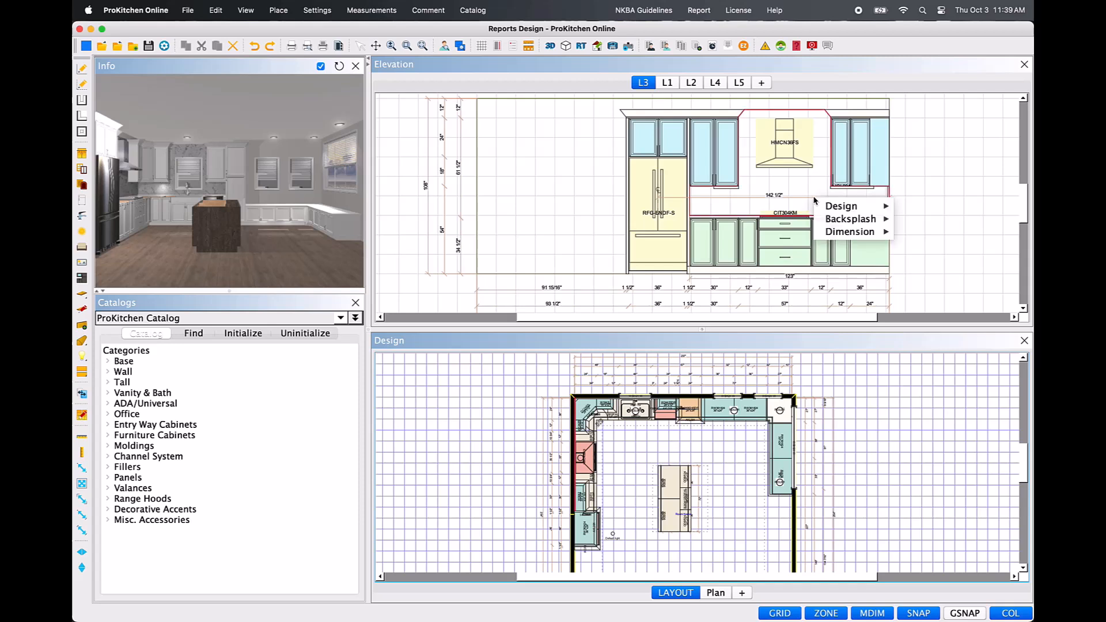
pyautogui.moveTo(840, 232)
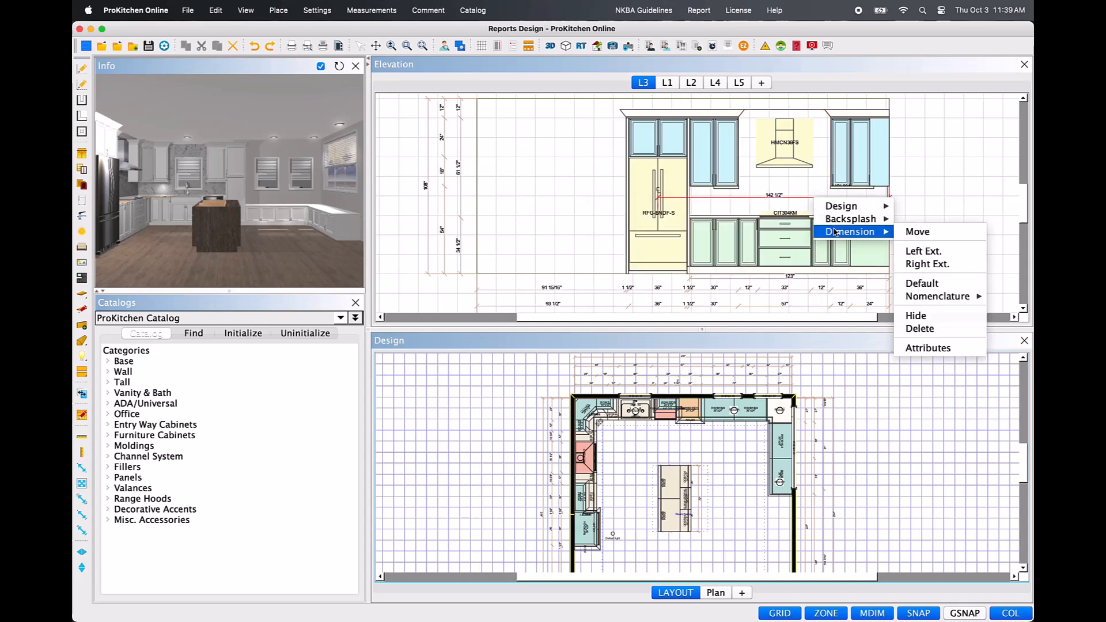
pyautogui.click(917, 232)
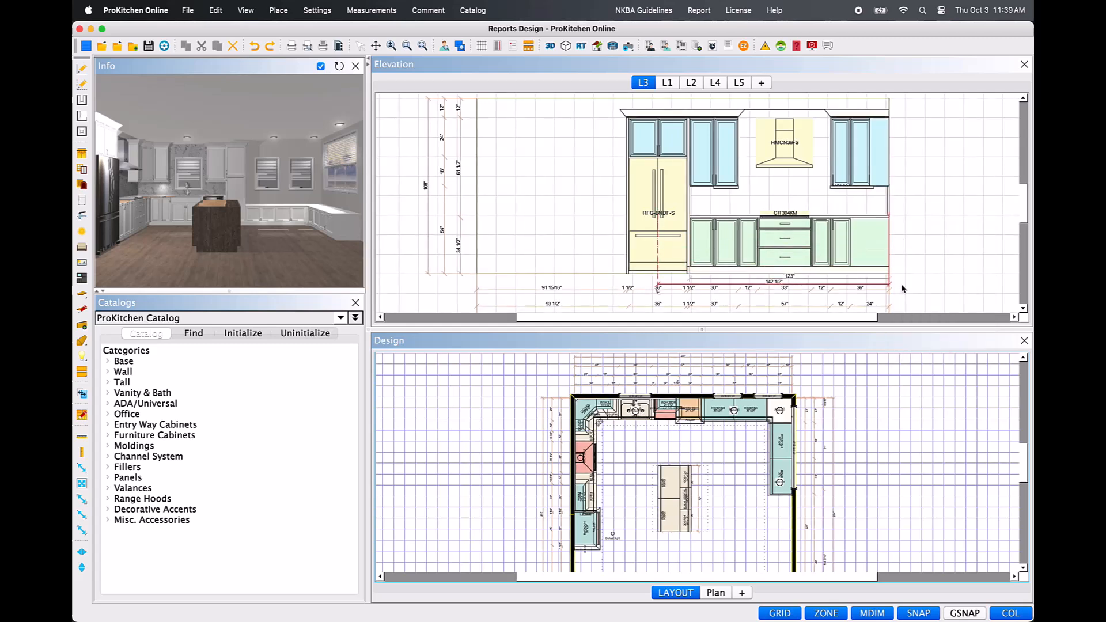
pyautogui.scroll(-1, 903, 291)
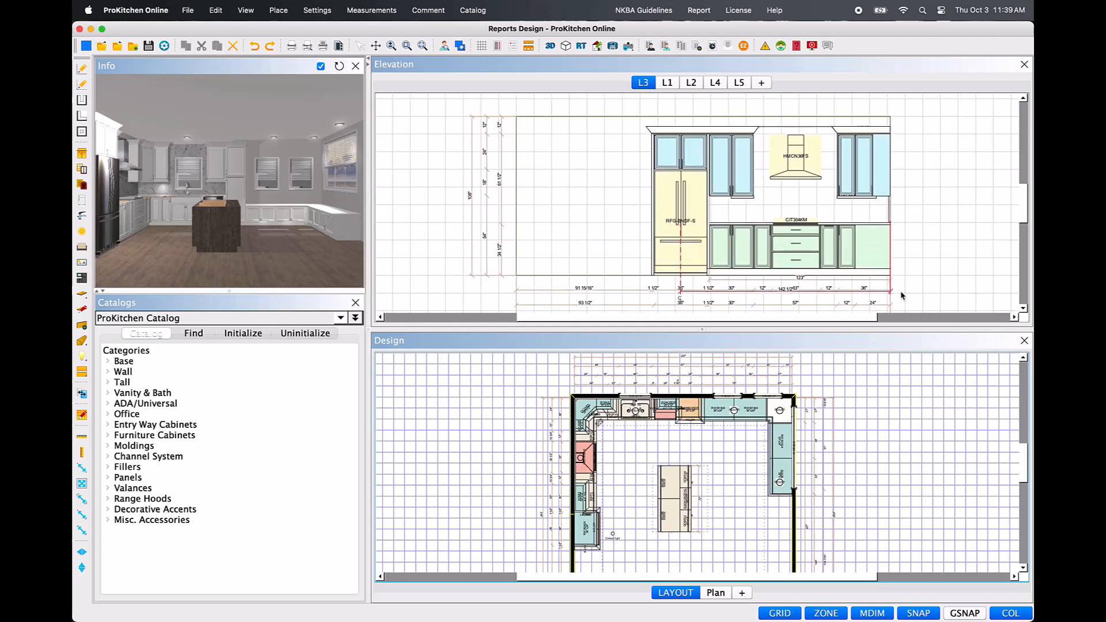
pyautogui.click(901, 113)
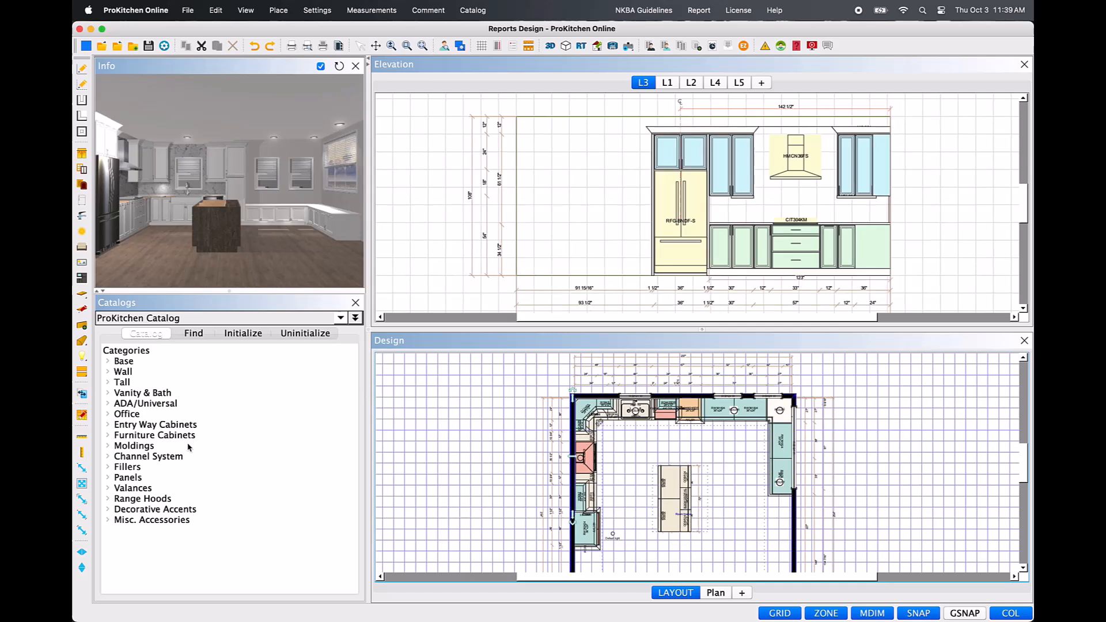
# Add a vertical dimension from the top of the wall cabinet beside the refrigerator to the floor, and pick it up for moving.
pyautogui.click(82, 454)
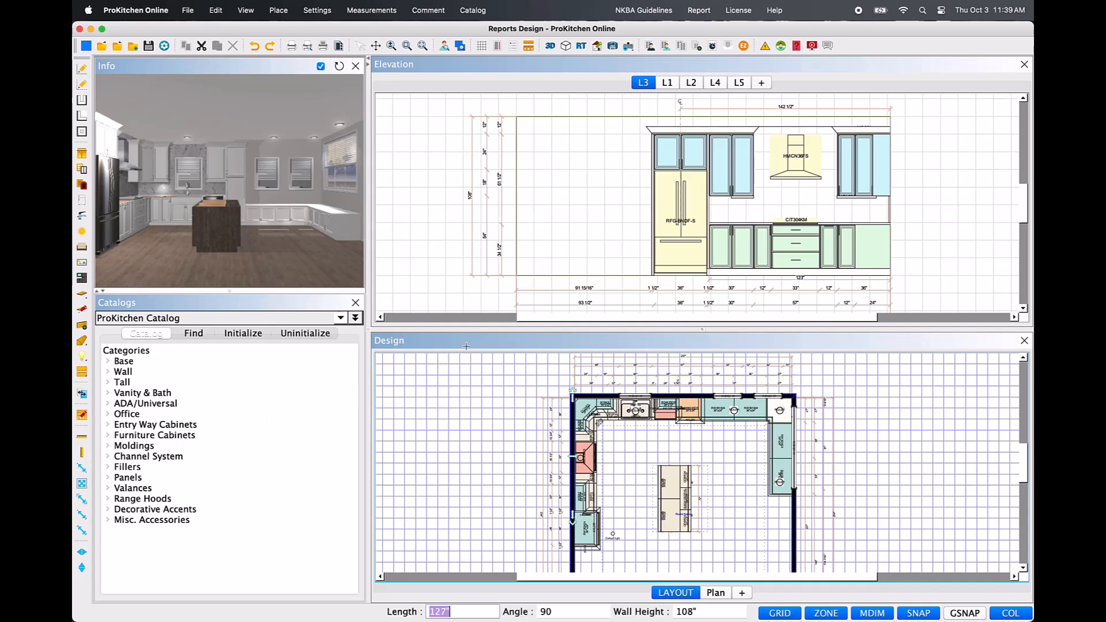
pyautogui.click(710, 134)
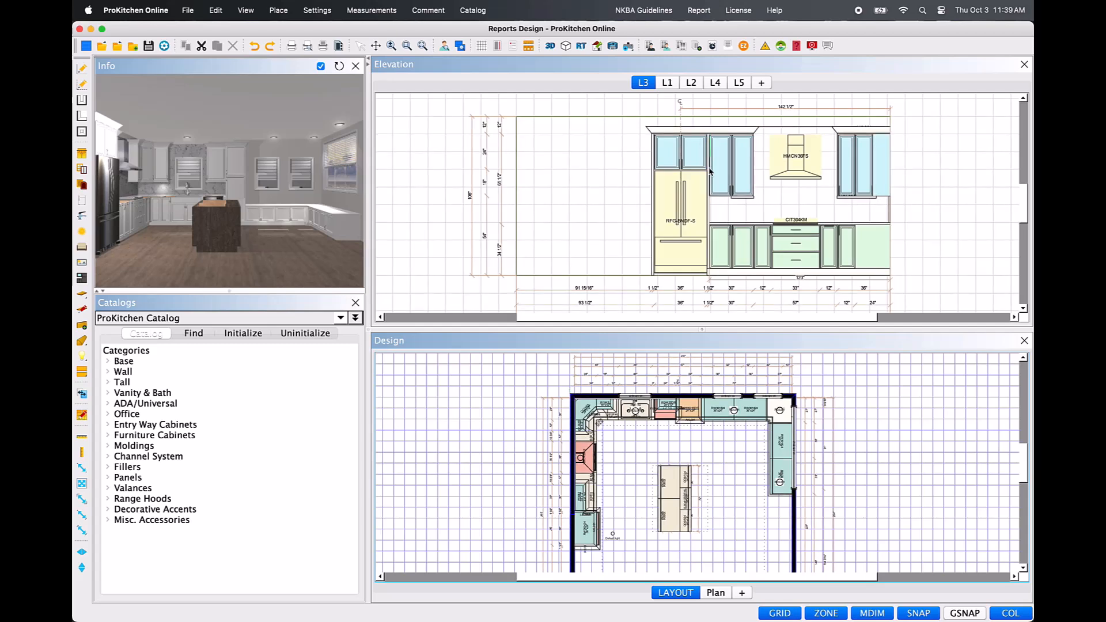
pyautogui.click(709, 278)
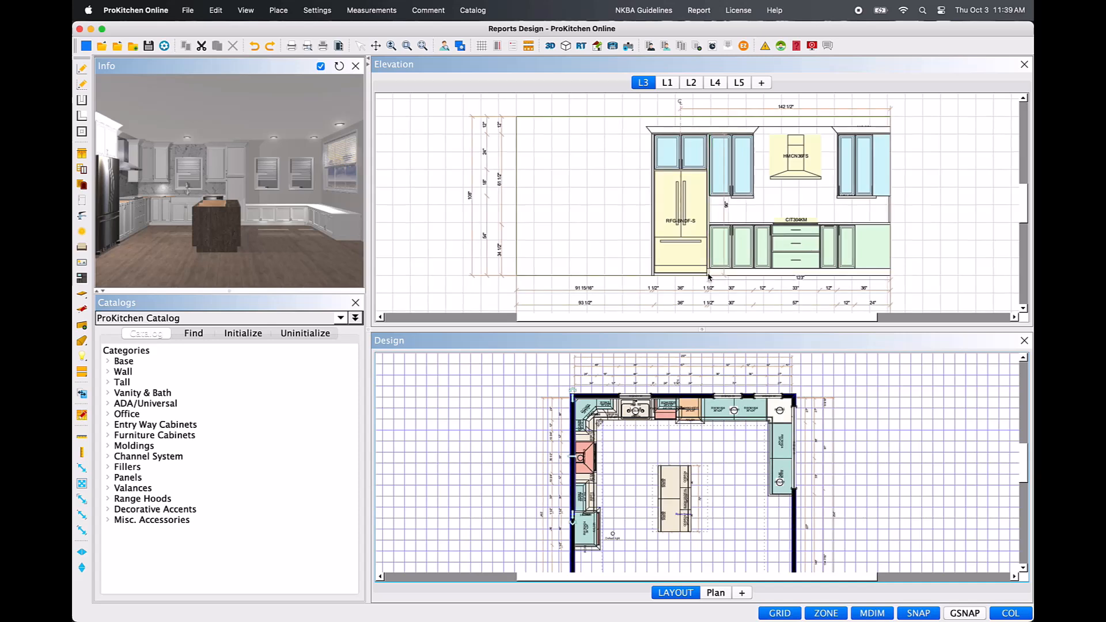
pyautogui.rightClick(726, 213)
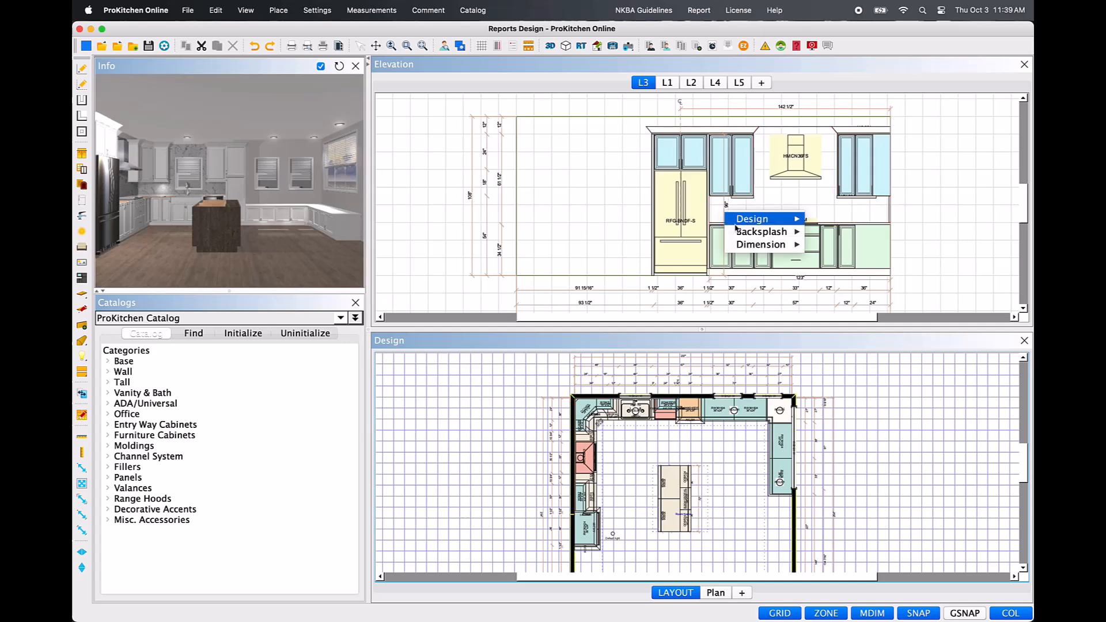
pyautogui.moveTo(767, 244)
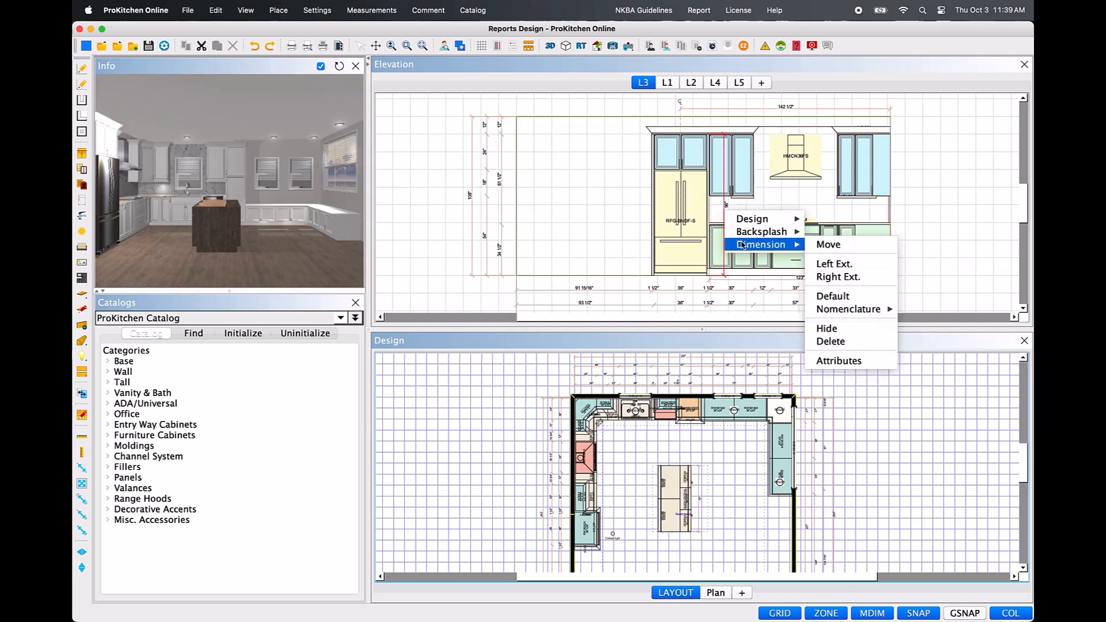
pyautogui.click(825, 245)
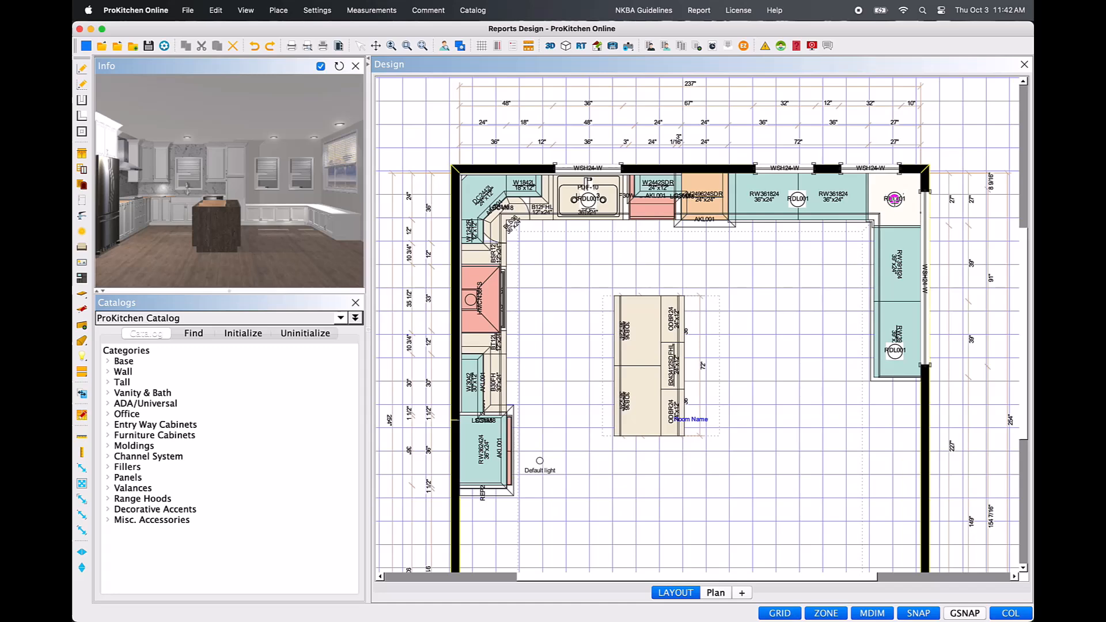
# Dimension centre to centre between the corner recessed light and the light on the window-side RW391824 run, and move the dimension onto the open floor.
pyautogui.scroll(5, 894, 199)
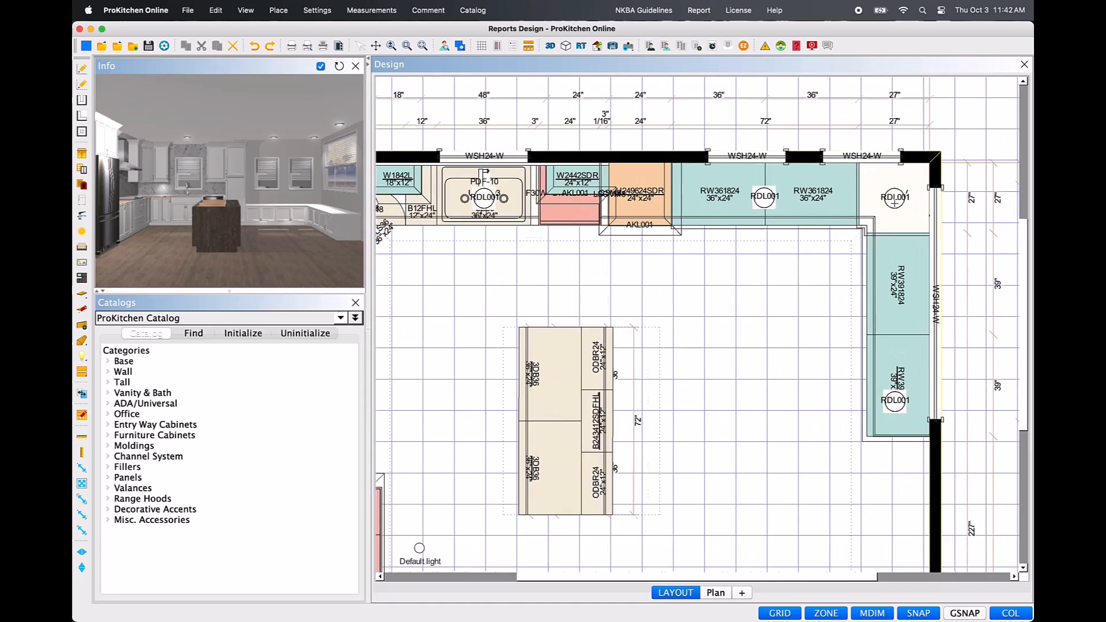
pyautogui.scroll(1, 895, 201)
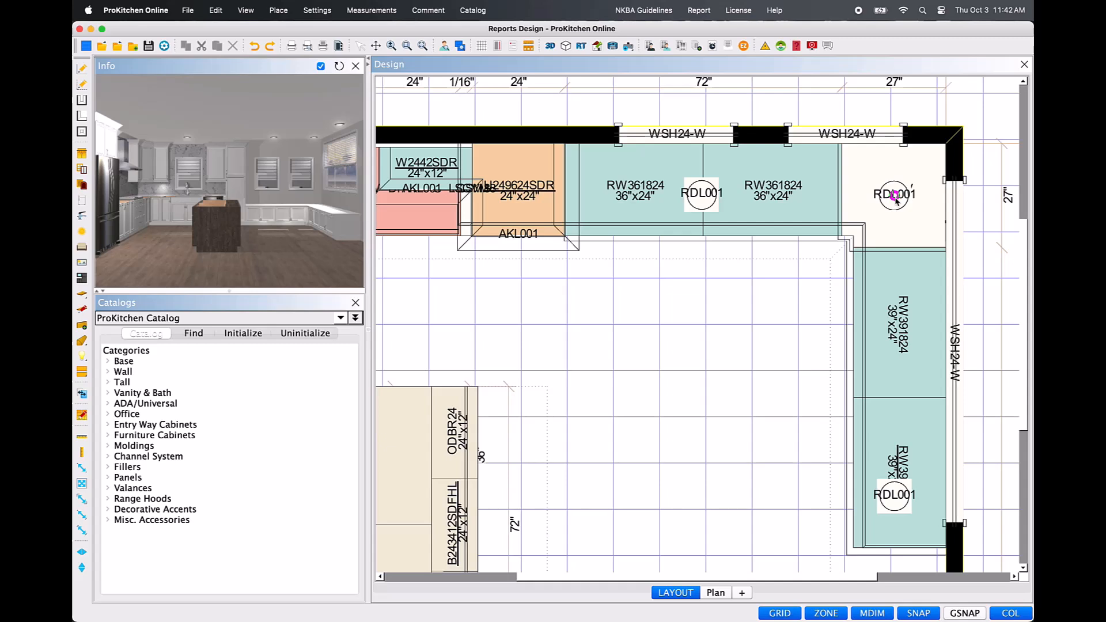
pyautogui.click(895, 199)
pyautogui.click(894, 495)
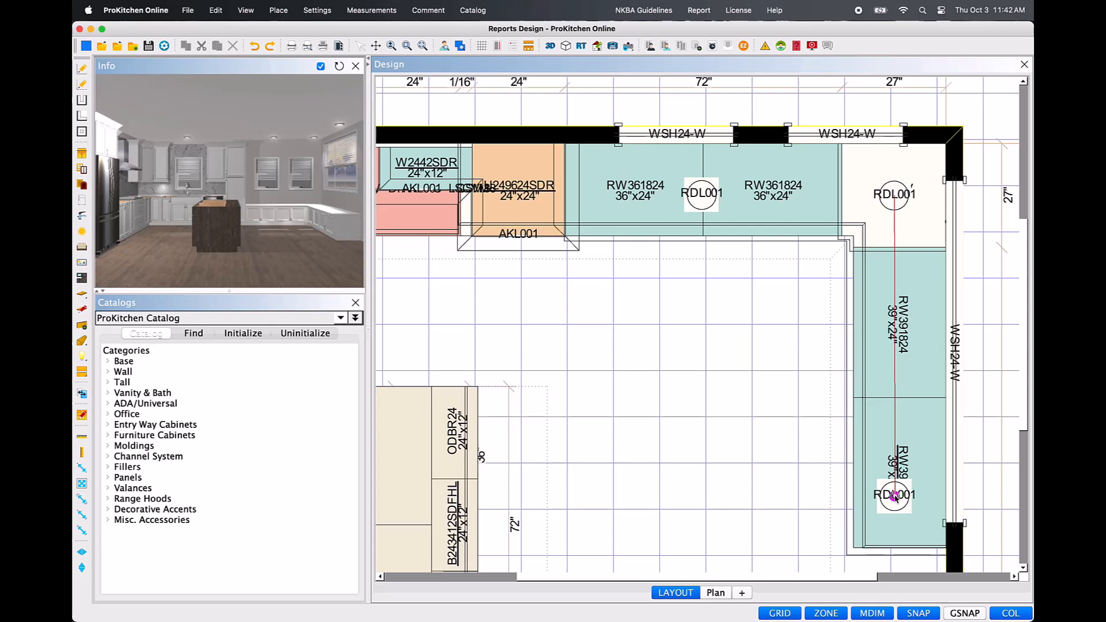
pyautogui.click(896, 499)
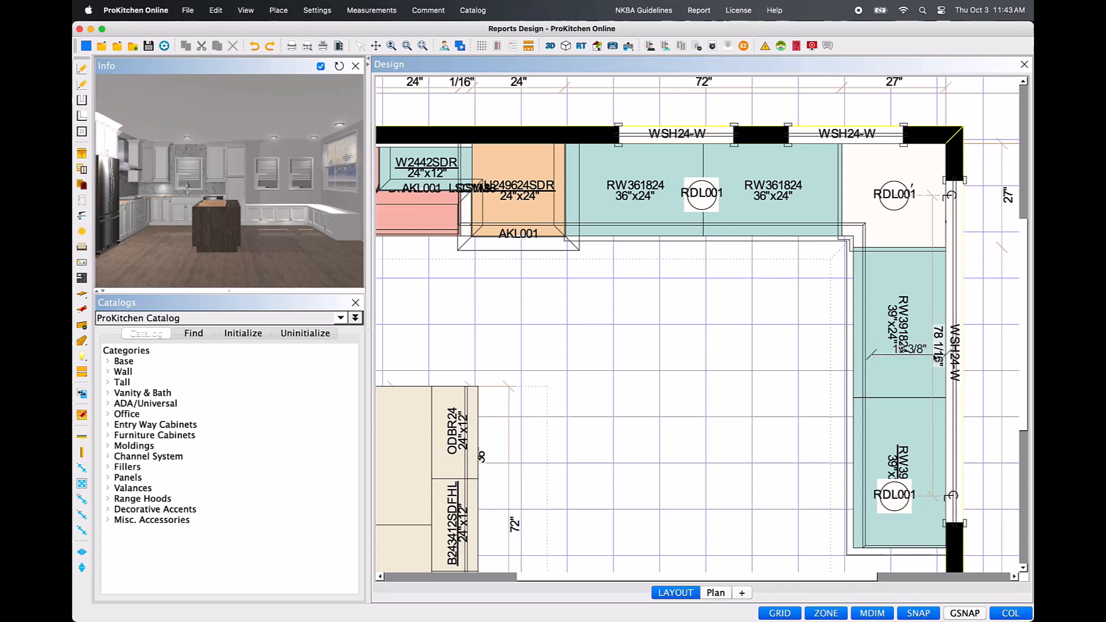
pyautogui.rightClick(935, 357)
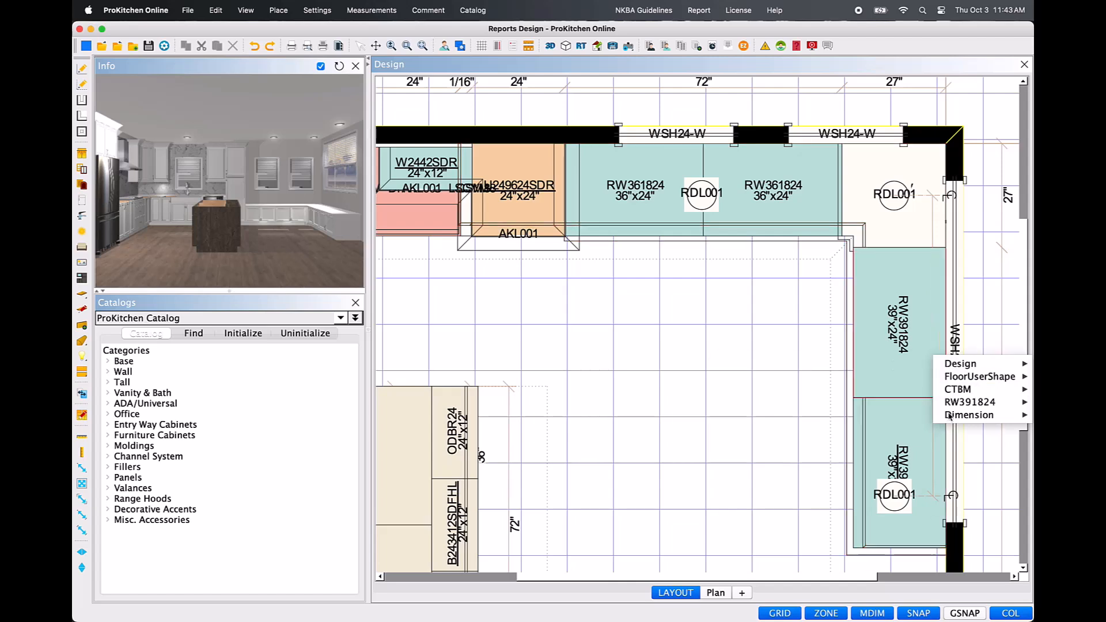
pyautogui.click(922, 416)
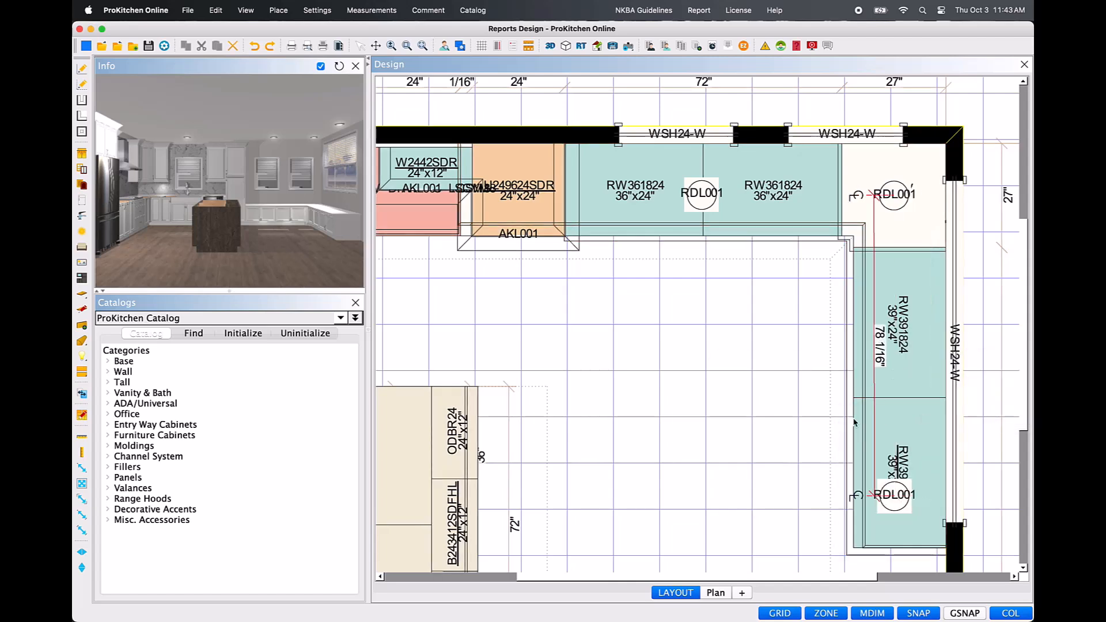
pyautogui.click(799, 426)
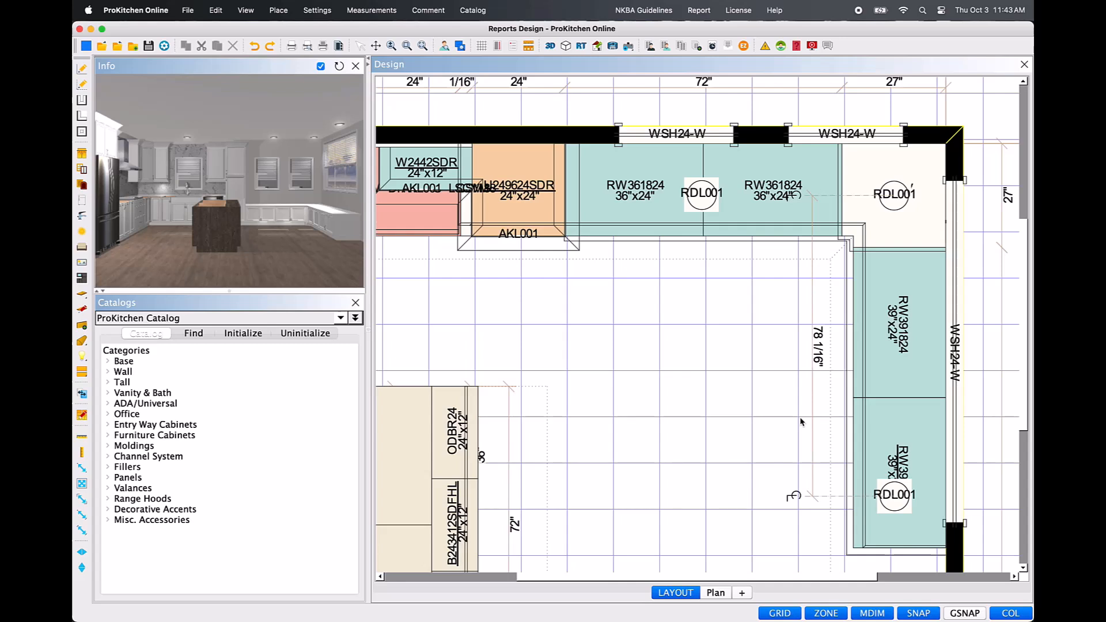
# Set the length of the dimension between the two recessed lights to 52.5 inches.
pyautogui.click(814, 377)
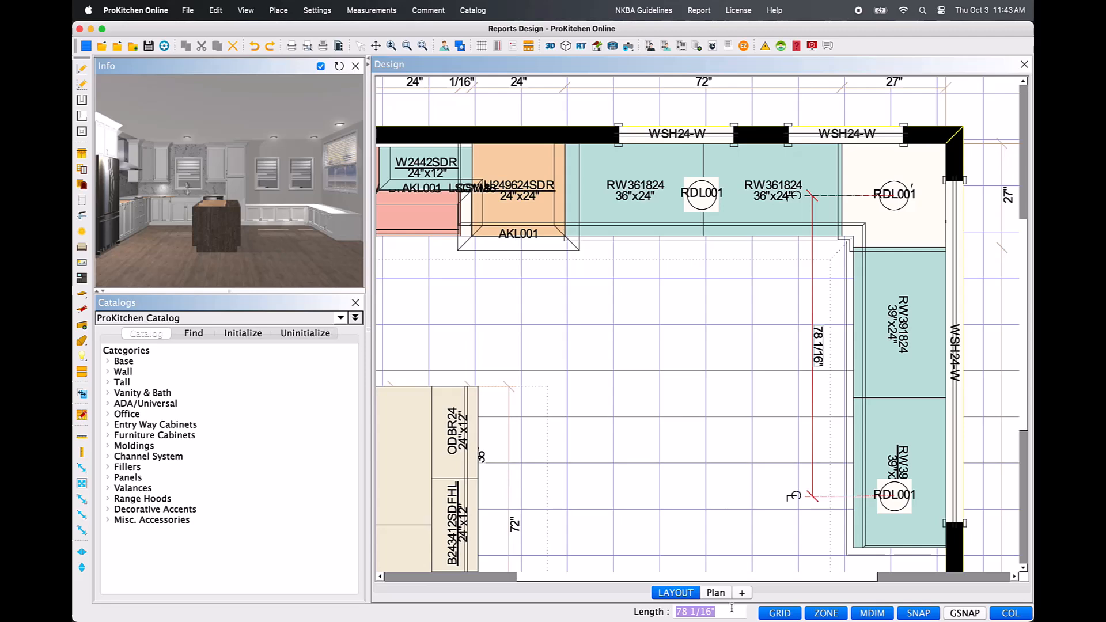
pyautogui.write('52.')
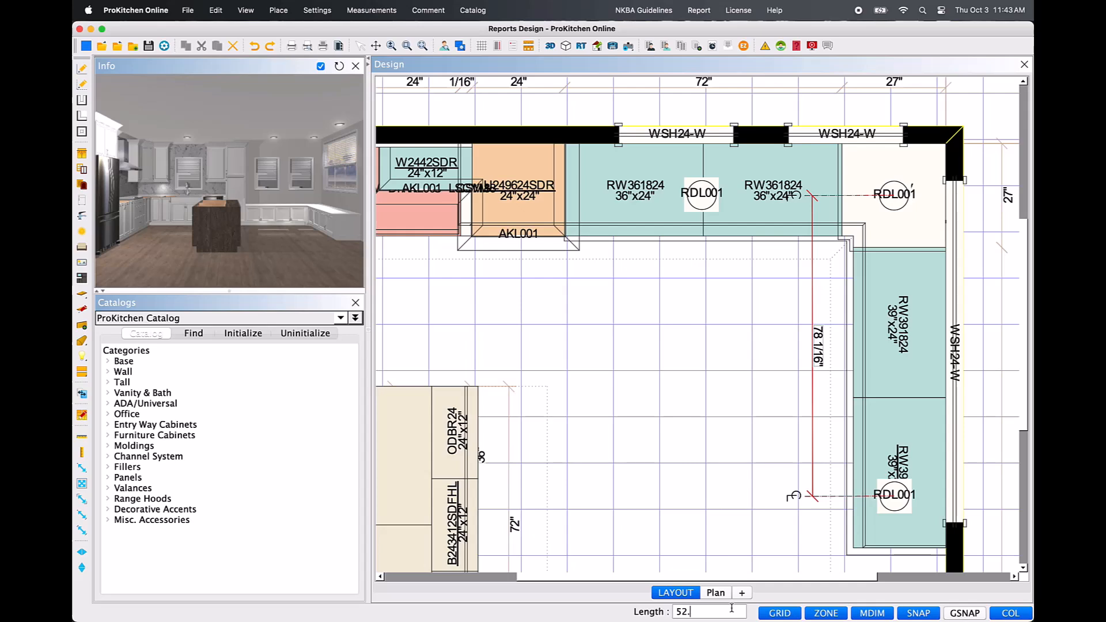
pyautogui.write('5')
pyautogui.press('Return')
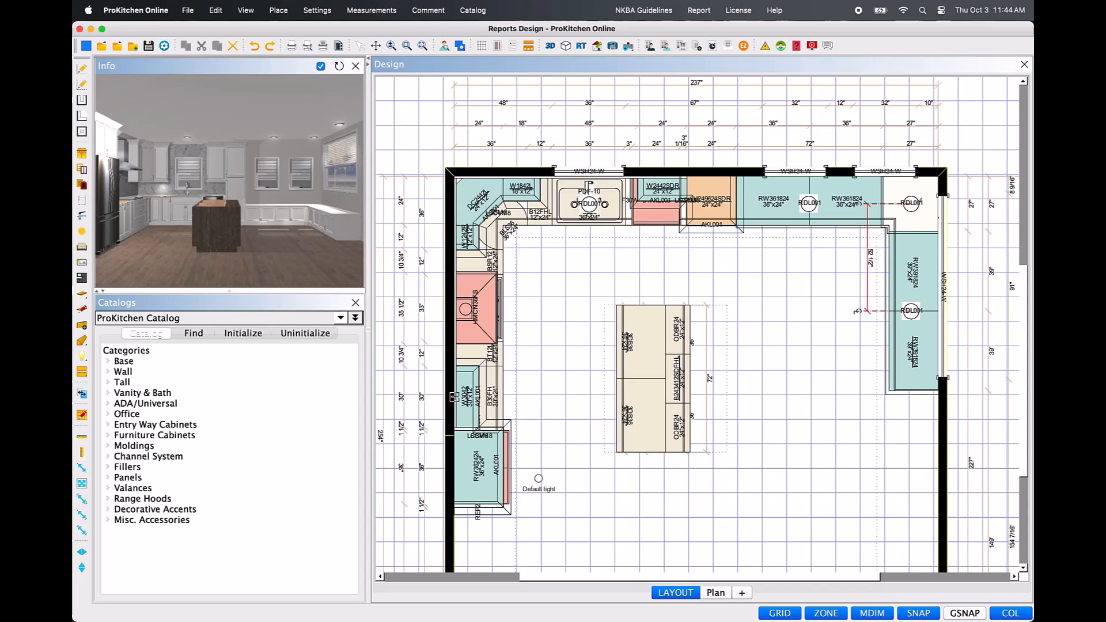
# Dimension across the room from wall to wall through the island, and adjust the label between the range-side cabinets and the island.
pyautogui.click(455, 397)
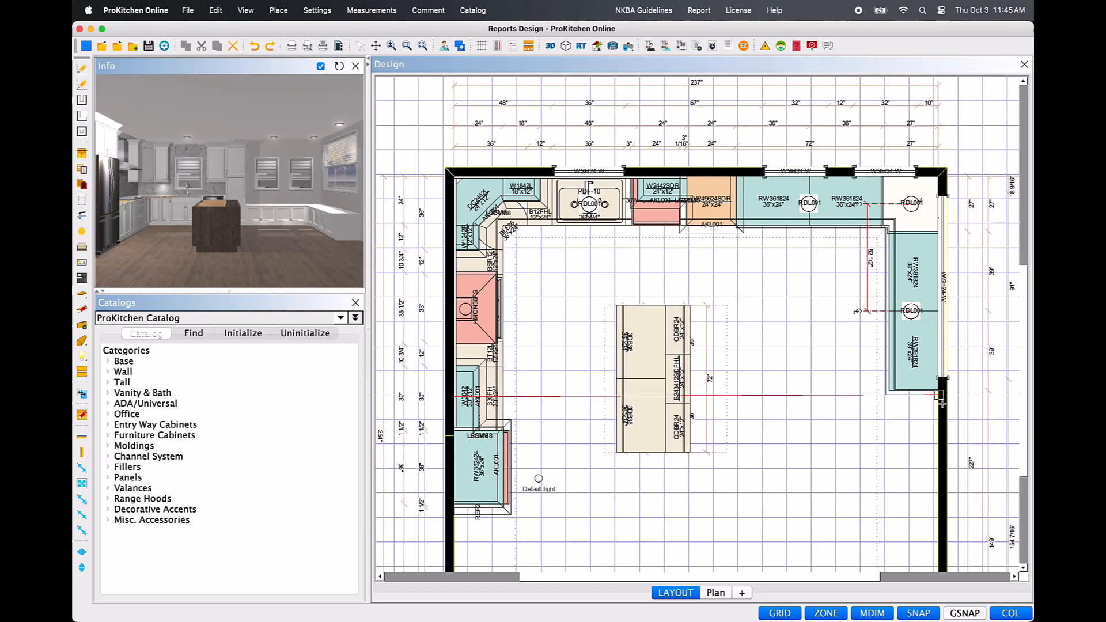
pyautogui.click(940, 397)
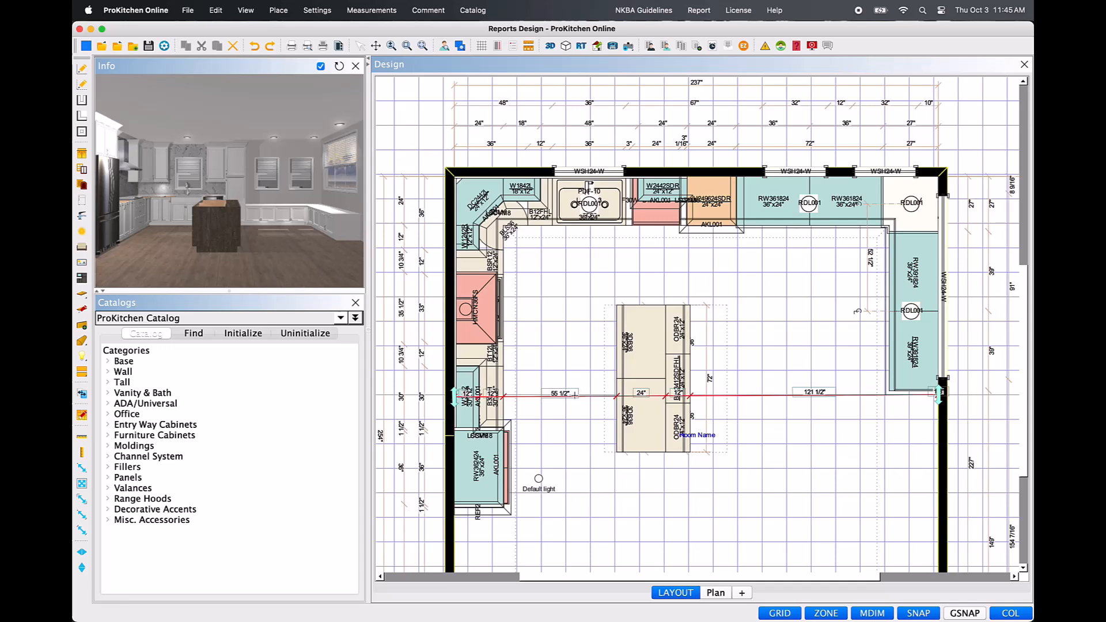
pyautogui.moveTo(578, 393)
pyautogui.mouseDown()
pyautogui.moveTo(570, 376)
pyautogui.moveTo(564, 396)
pyautogui.mouseUp()
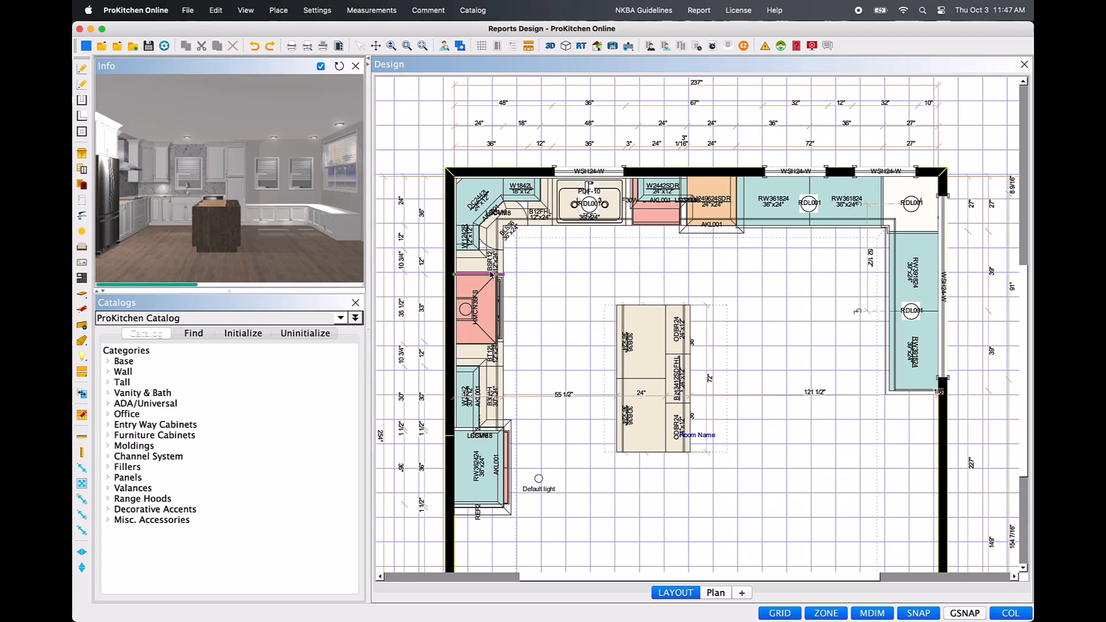
# Add an angle dimension between the cabinet edge beside the range and the island's facing edge, with its arc in the aisle.
pyautogui.click(491, 275)
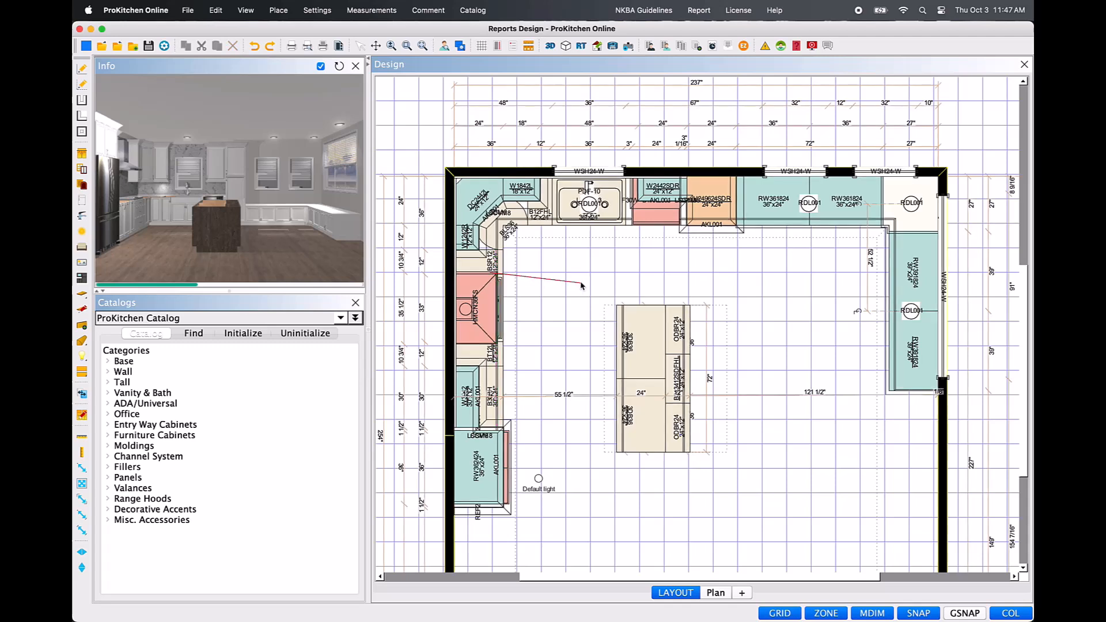
pyautogui.click(617, 321)
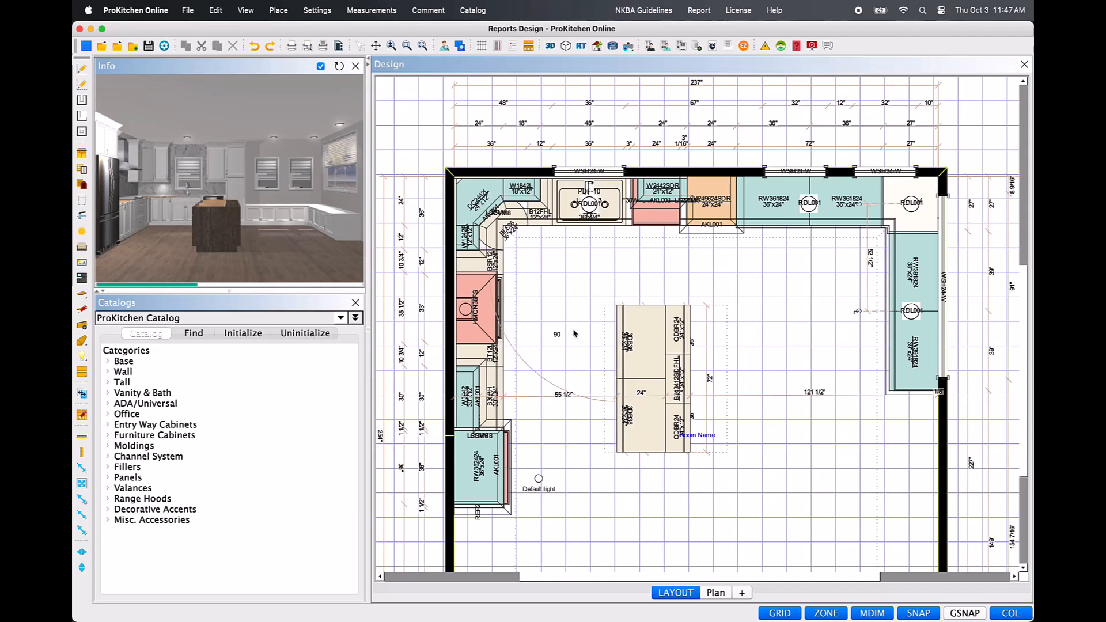
pyautogui.click(540, 379)
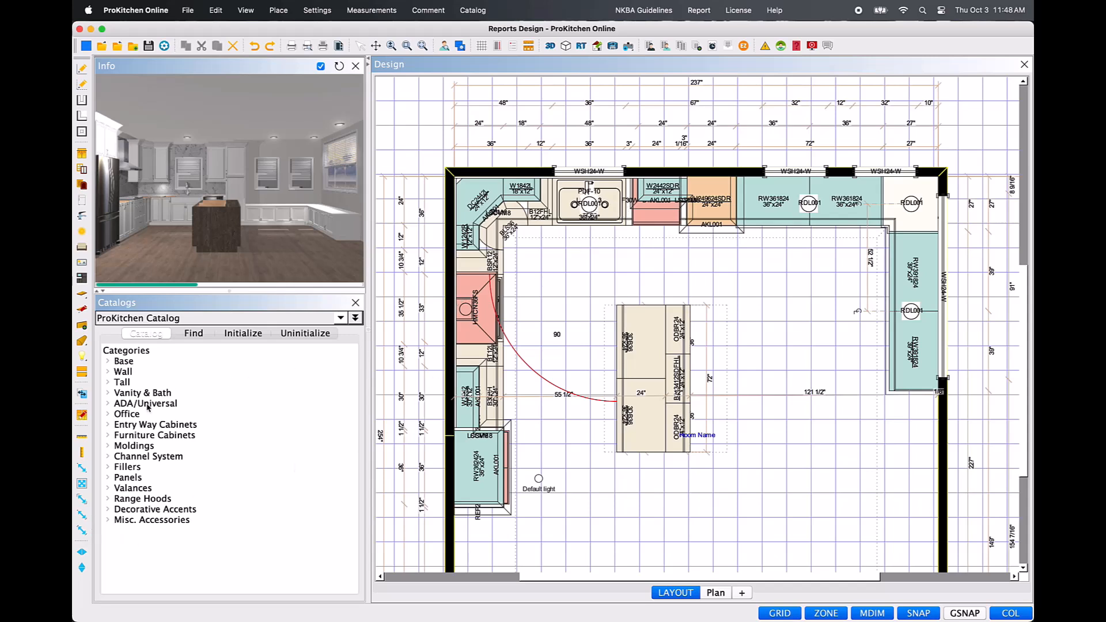
# Dimension horizontally from the sink's centre to the inside face of the wall beyond the corner recessed light.
pyautogui.click(83, 517)
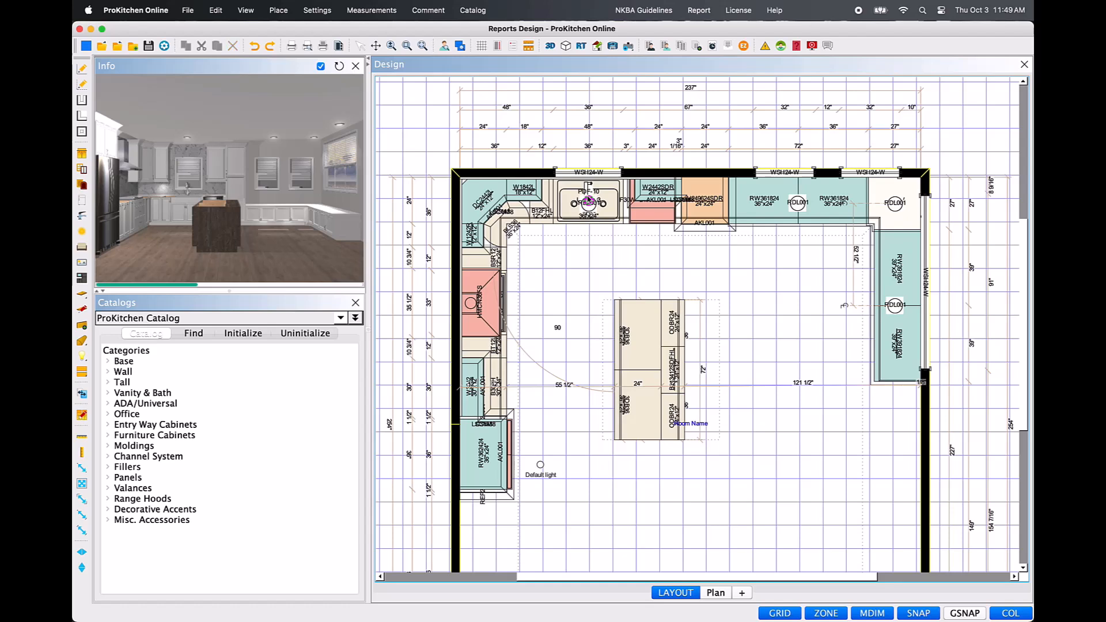
pyautogui.click(588, 202)
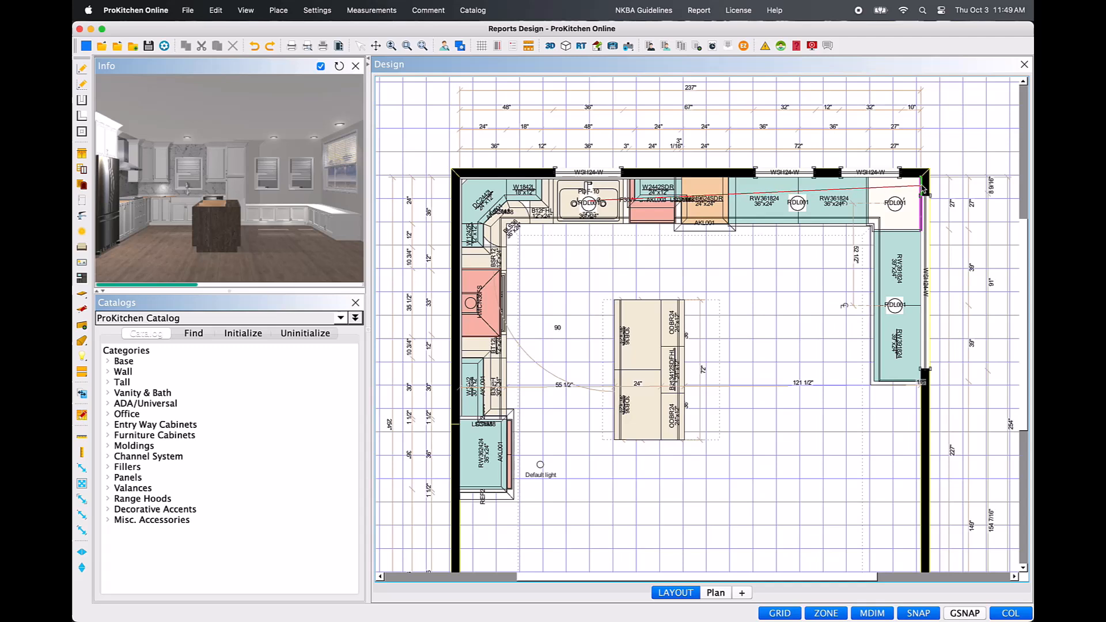
pyautogui.click(923, 189)
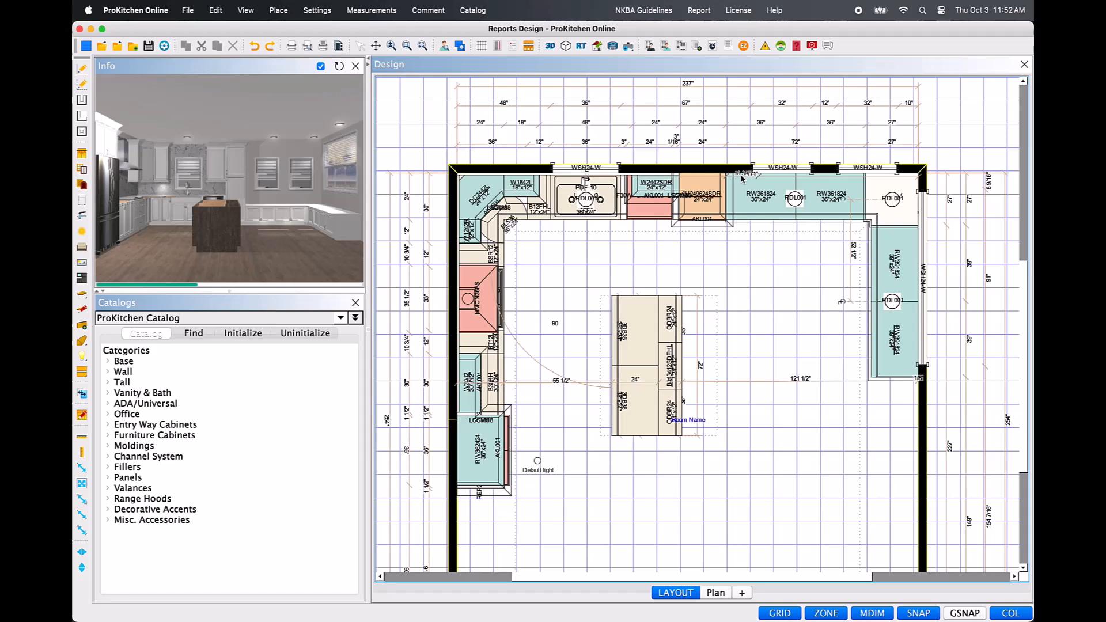
# Move the sink-to-wall dimension onto the open floor between the cabinets and the island, and open its length for editing.
pyautogui.rightClick(744, 181)
pyautogui.moveTo(801, 238)
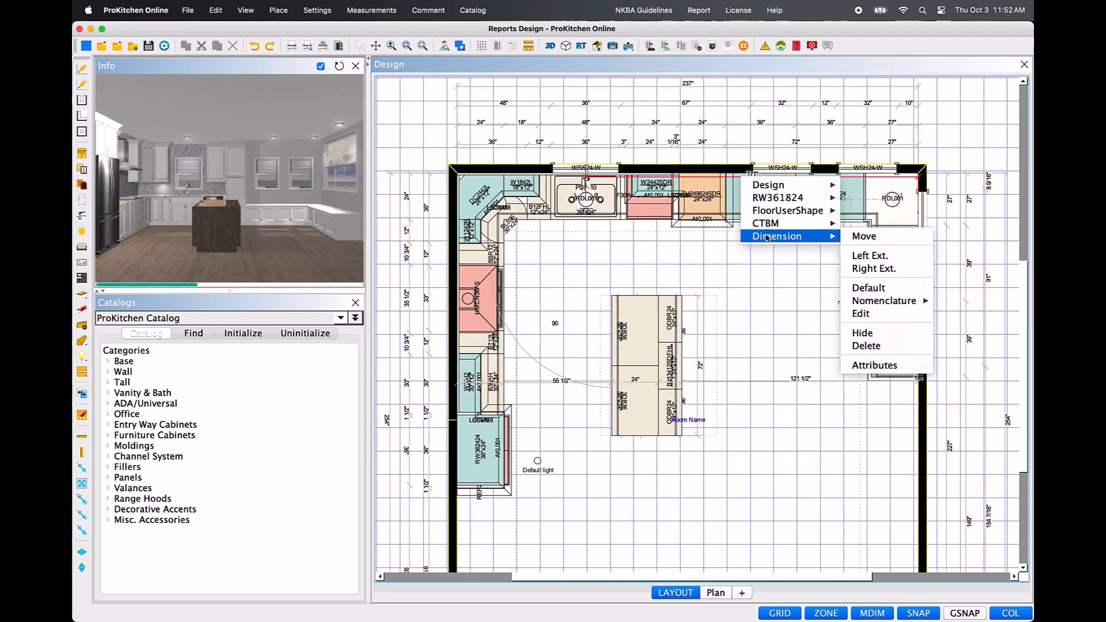
pyautogui.click(865, 237)
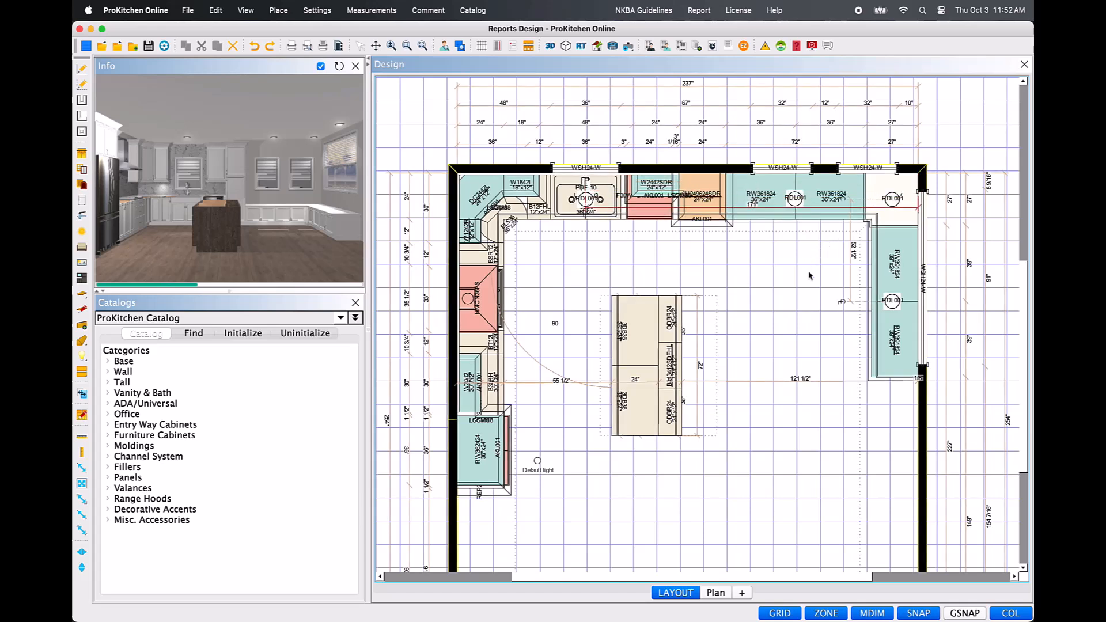
pyautogui.click(799, 311)
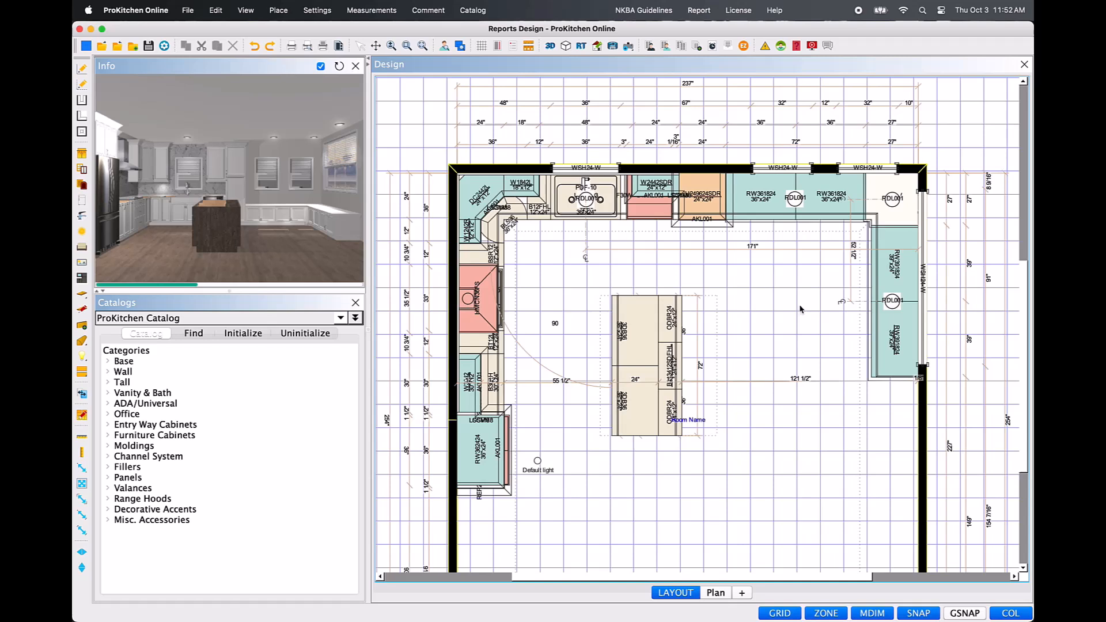
pyautogui.click(783, 254)
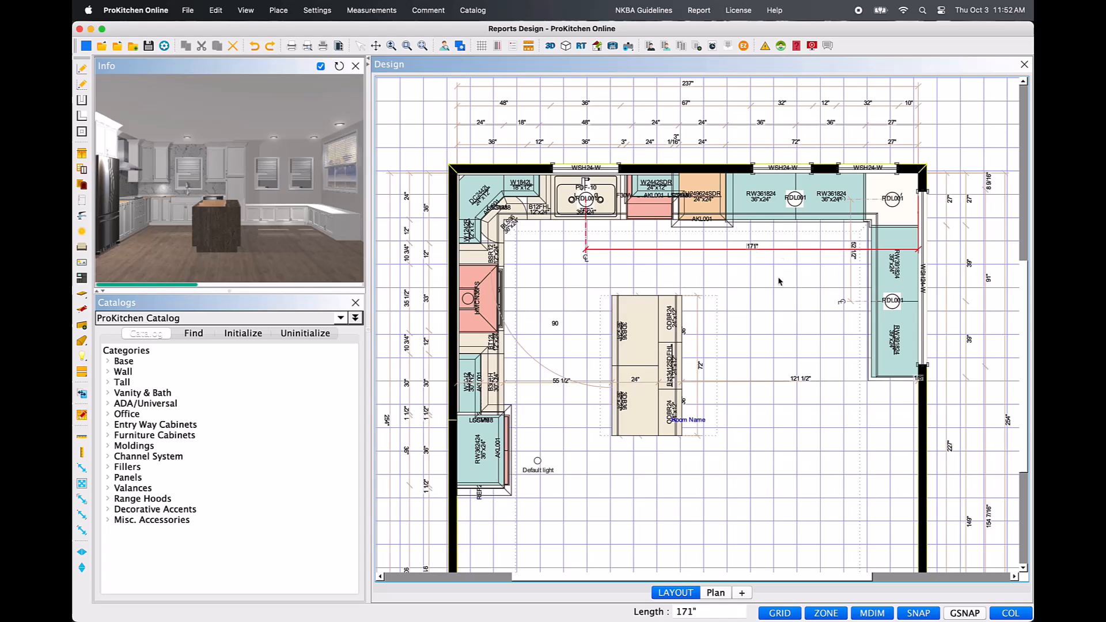
# Try to set the length of the dimension between the sink's centre and the wall to 190 inches.
pyautogui.doubleClick(720, 608)
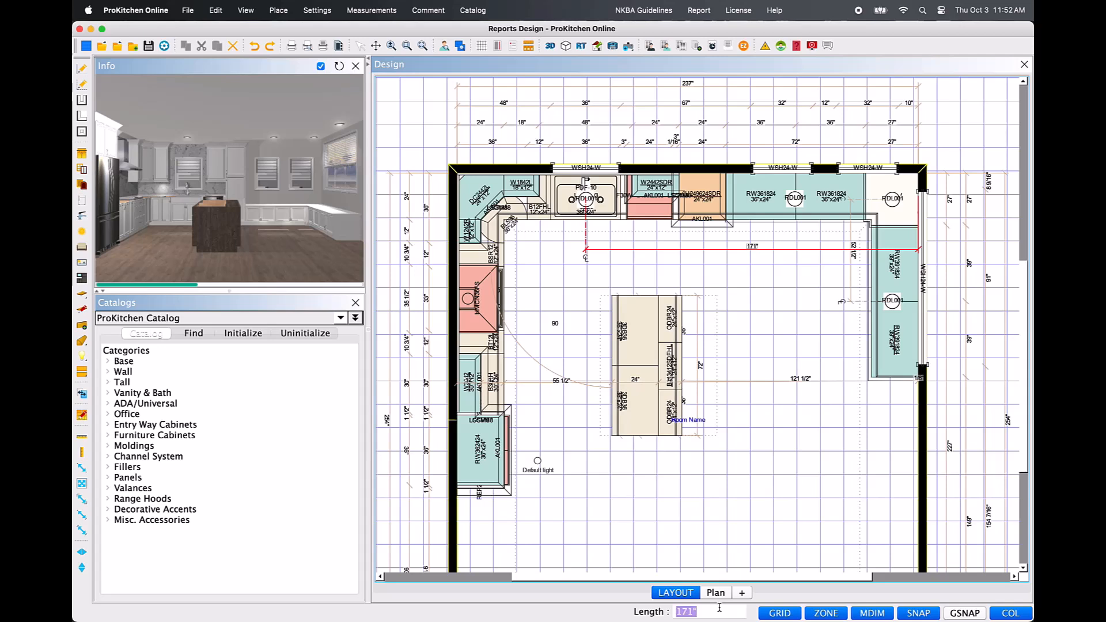
pyautogui.write('1')
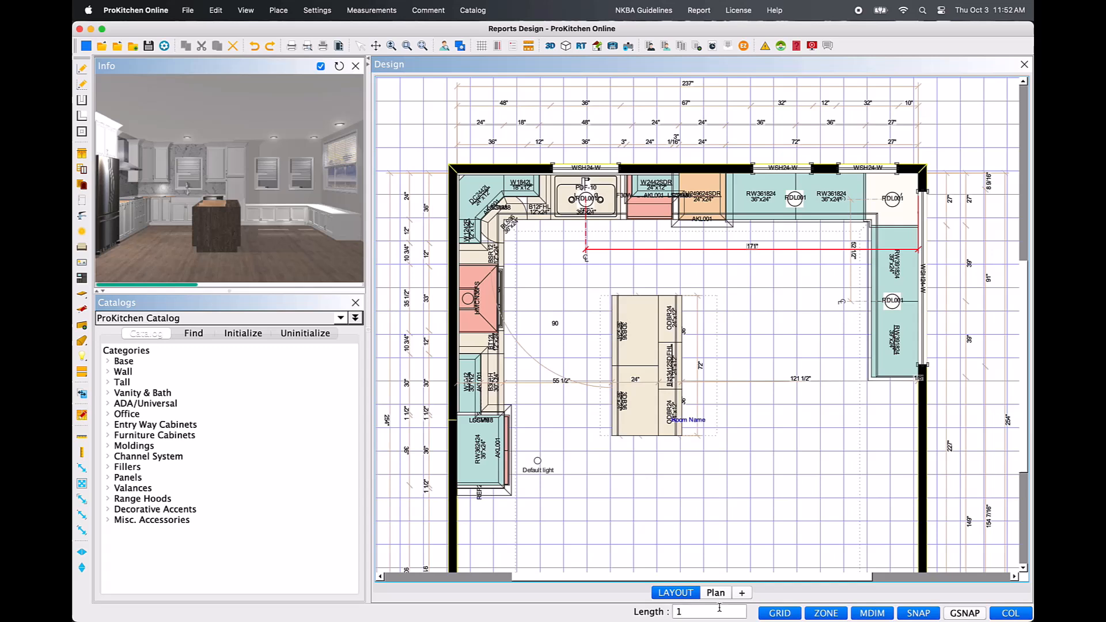
pyautogui.write('90')
pyautogui.press('Return')
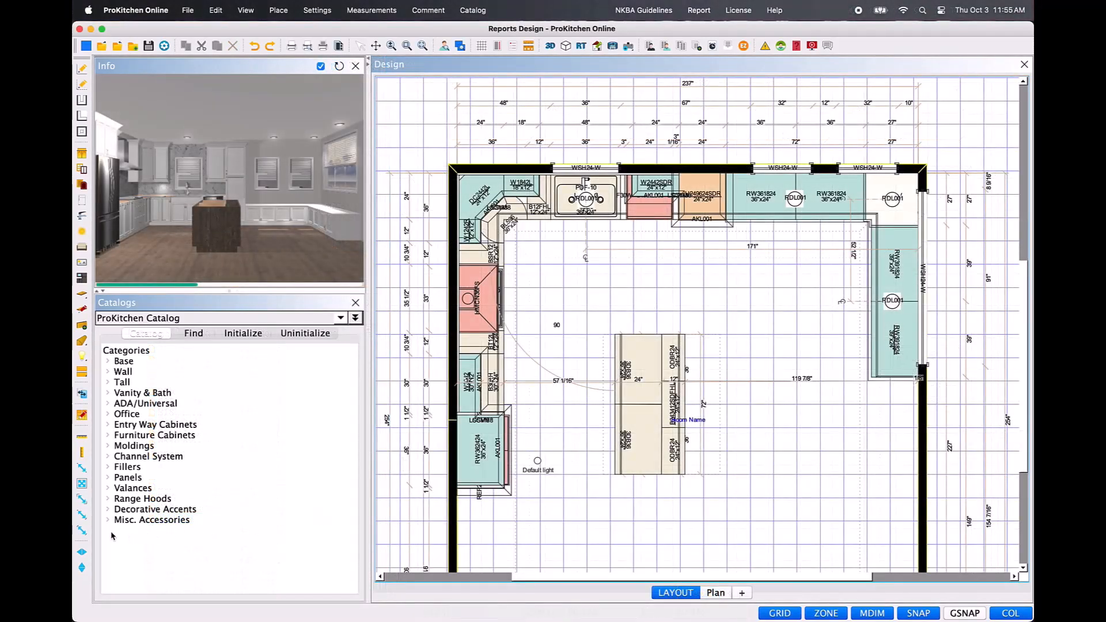
# Dimension from the sink cabinet's front edge to the island's facing edge and set that length to 40 inches.
pyautogui.click(87, 532)
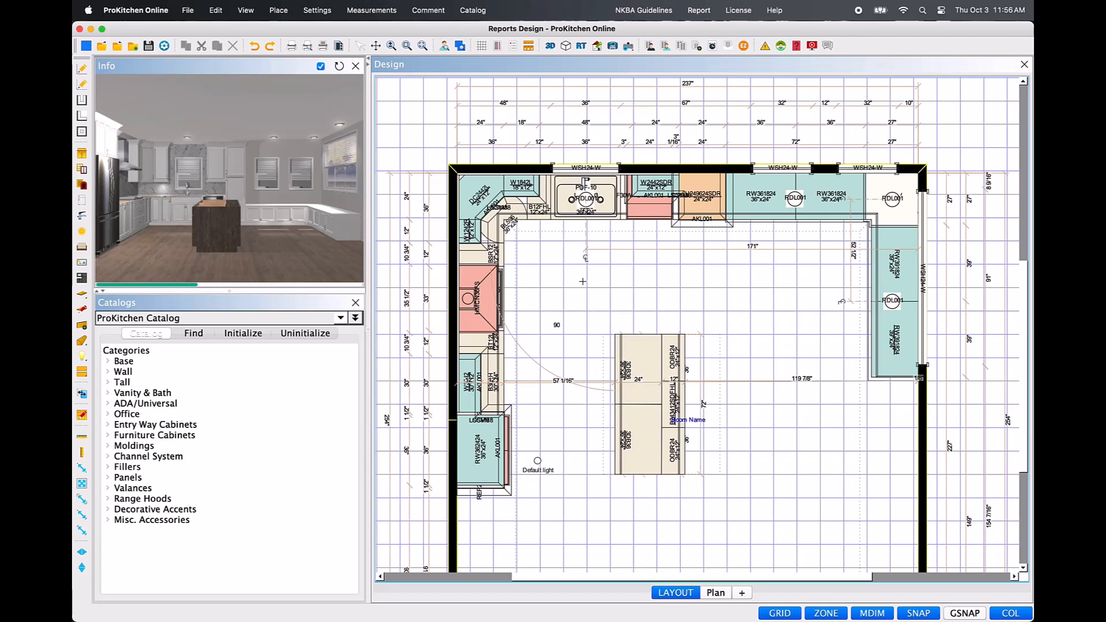
pyautogui.click(598, 221)
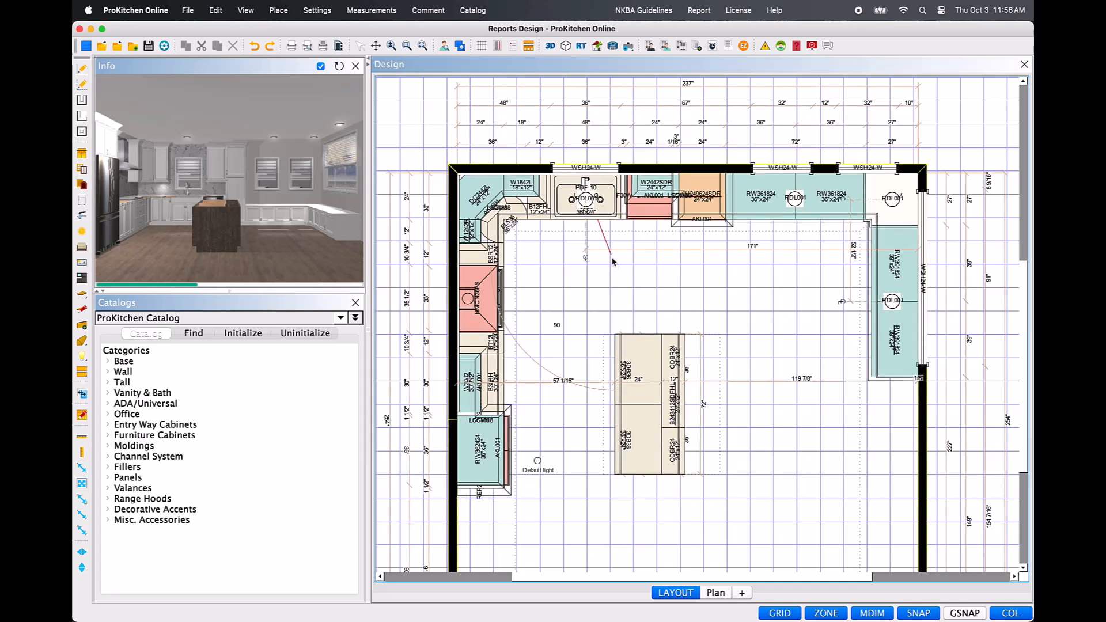
pyautogui.click(635, 334)
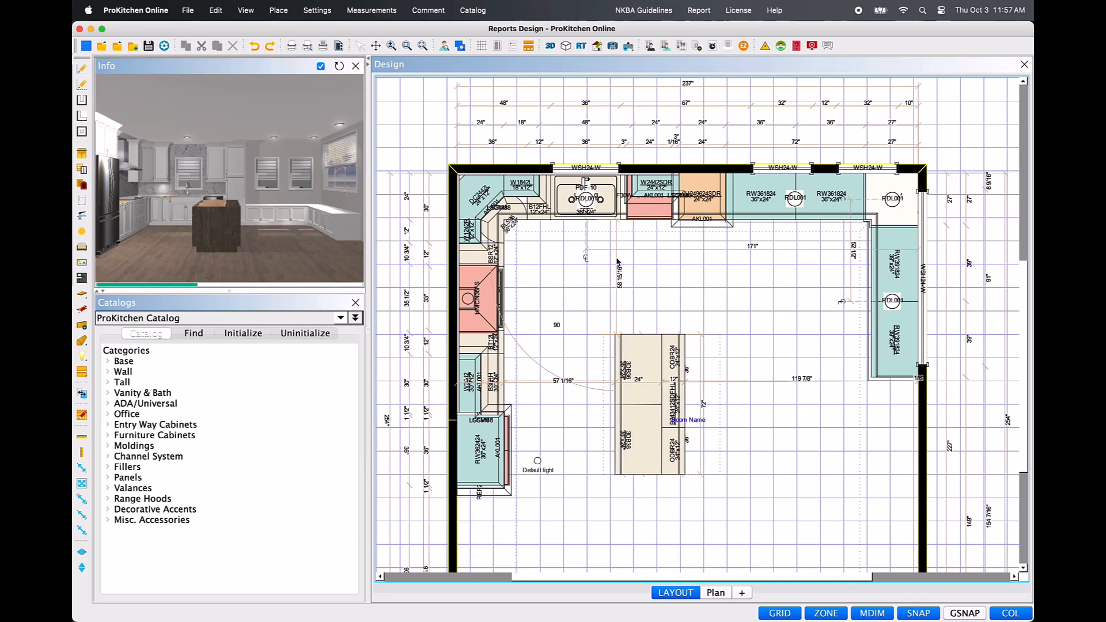
pyautogui.click(618, 262)
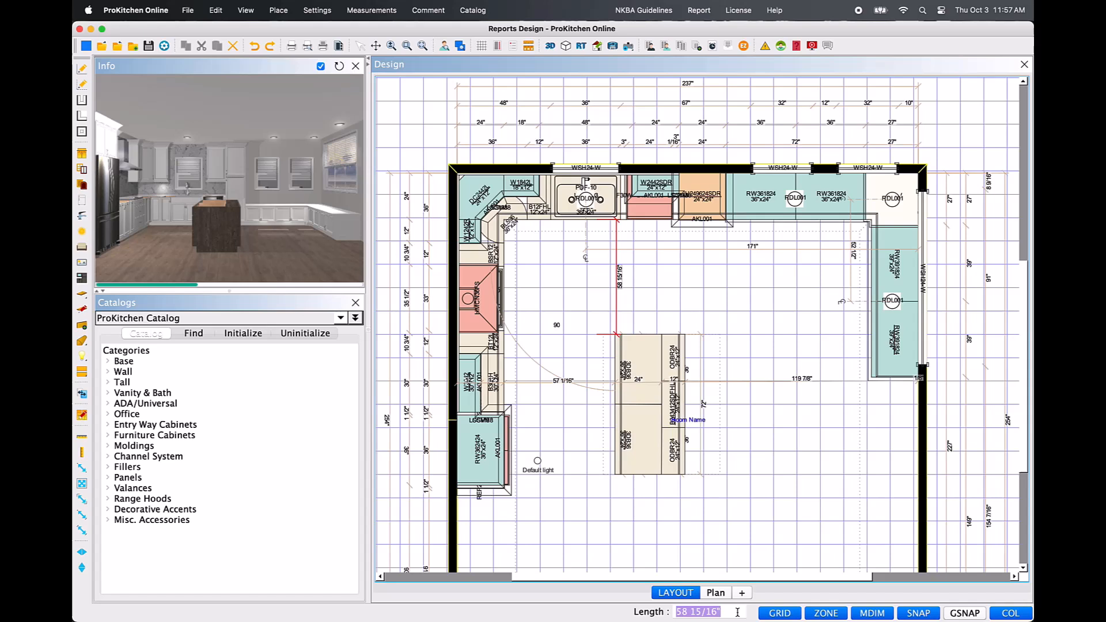
pyautogui.write('40')
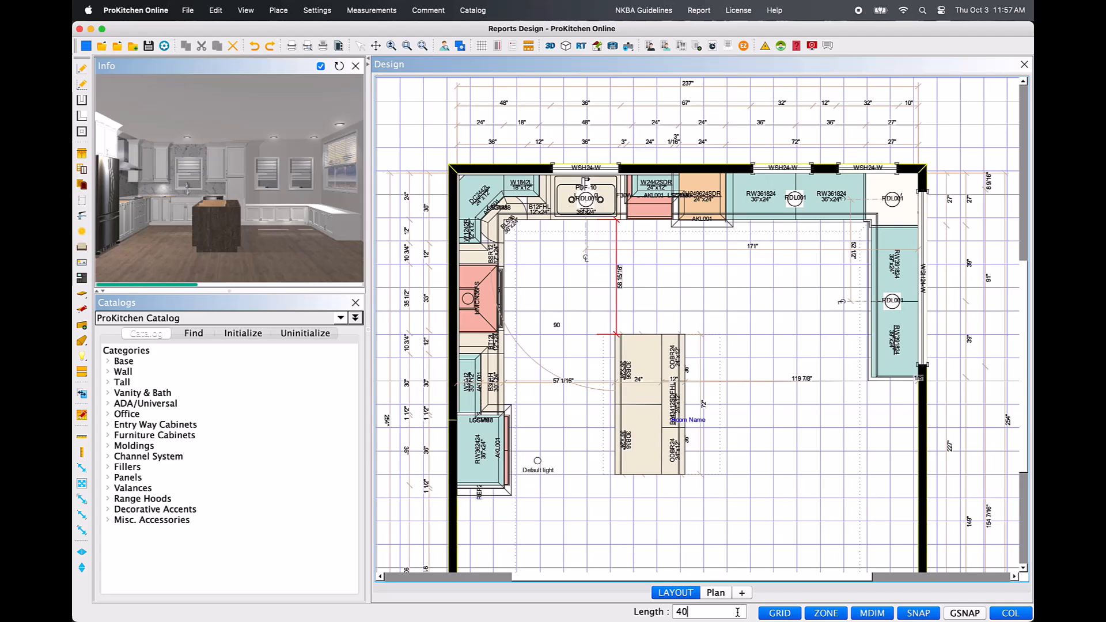
pyautogui.press('Return')
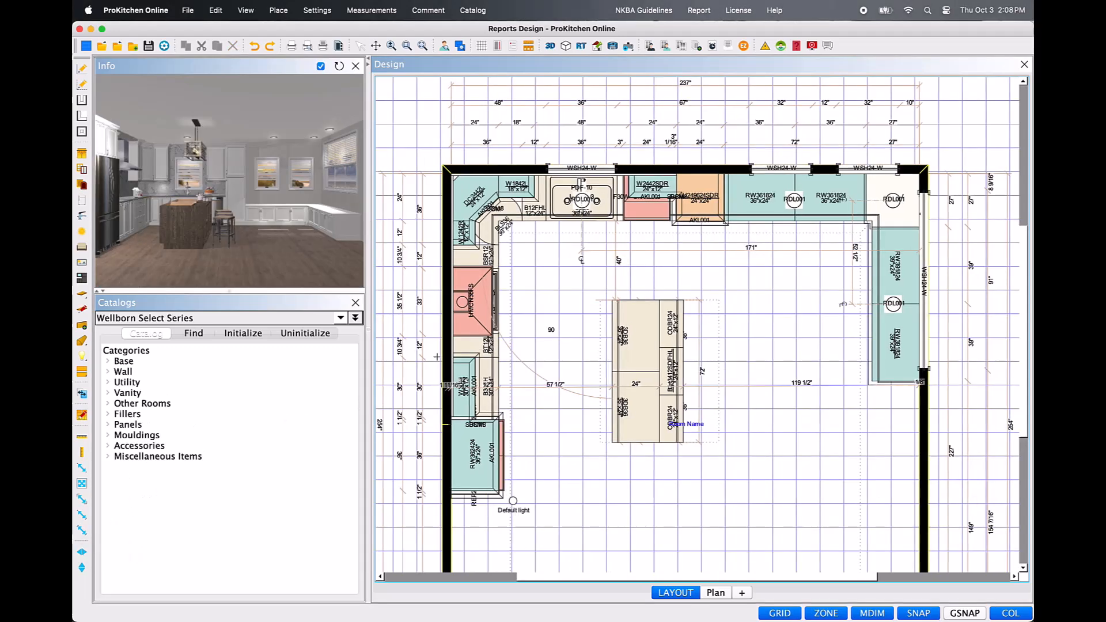
# Dimension from the range's front edge to the island's facing edge and set that length to 40 inches.
pyautogui.click(500, 330)
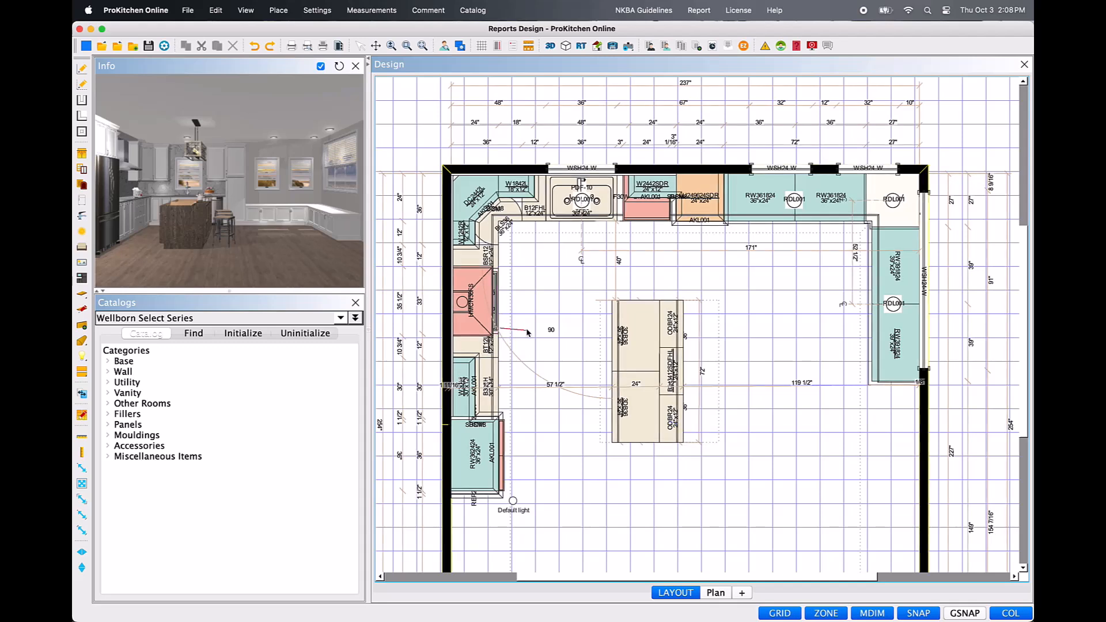
pyautogui.click(612, 337)
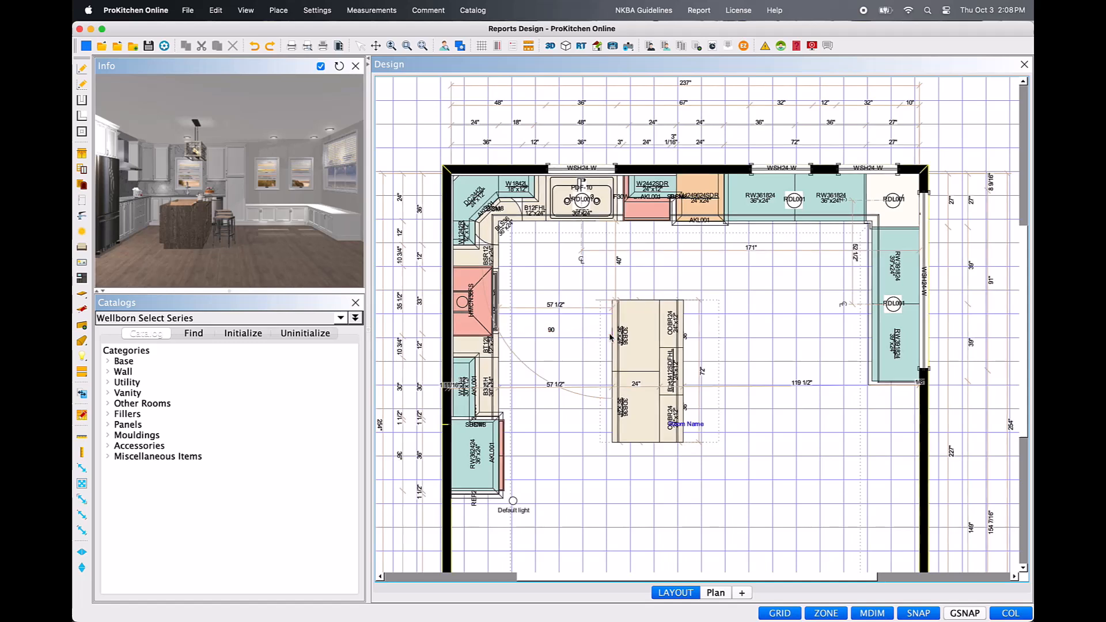
pyautogui.click(565, 310)
pyautogui.click(733, 612)
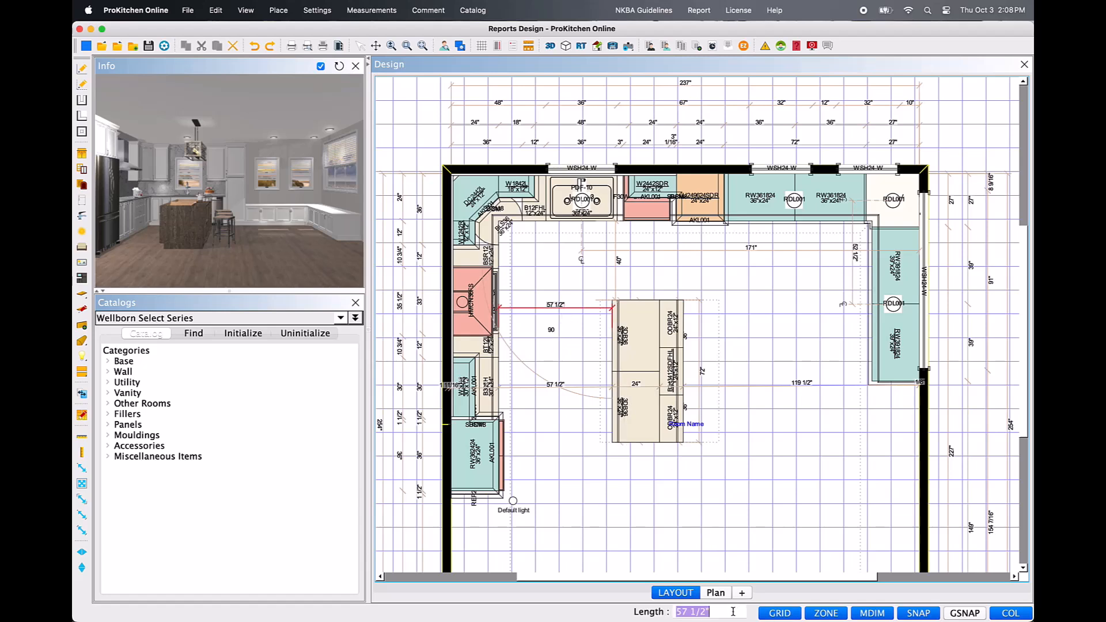
pyautogui.write('40')
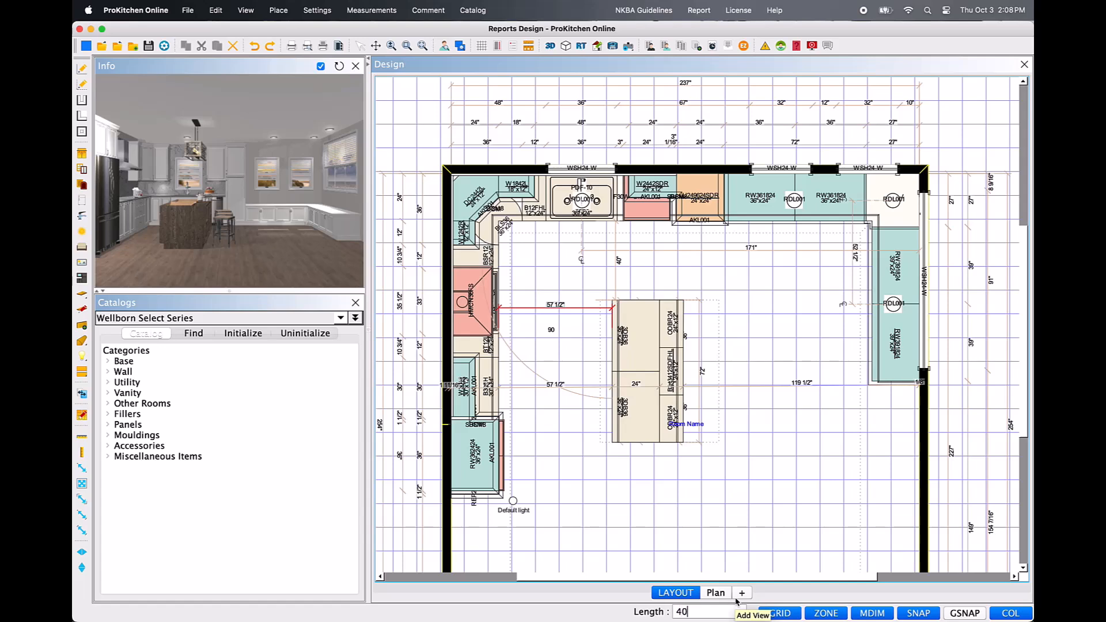
pyautogui.press('Return')
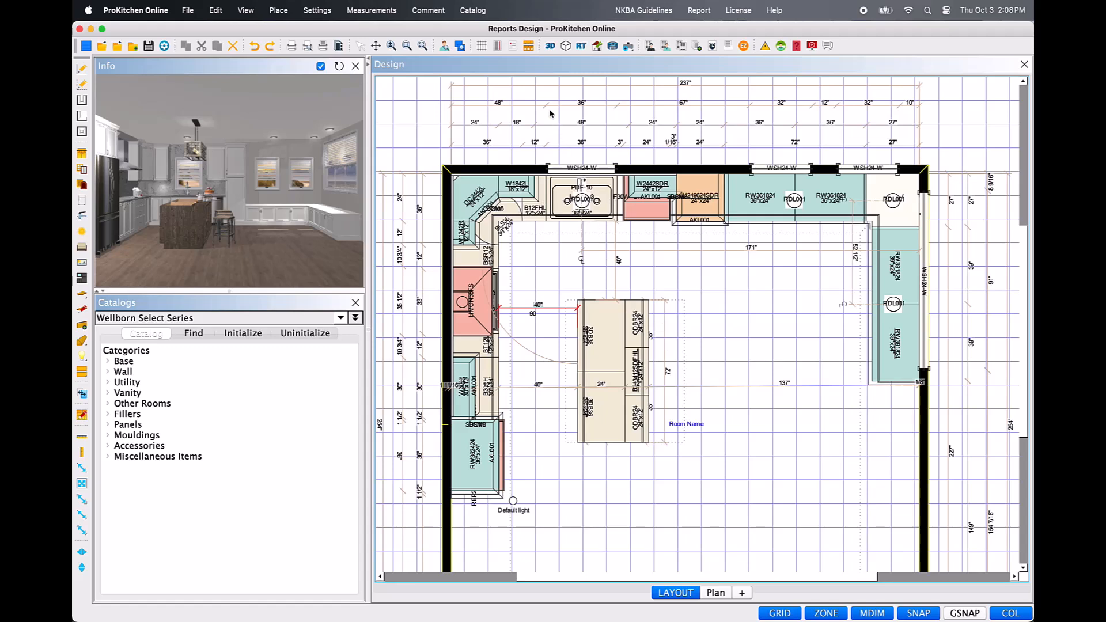
# Show the elevation of wall L3 and hide the floor plan view.
pyautogui.click(529, 46)
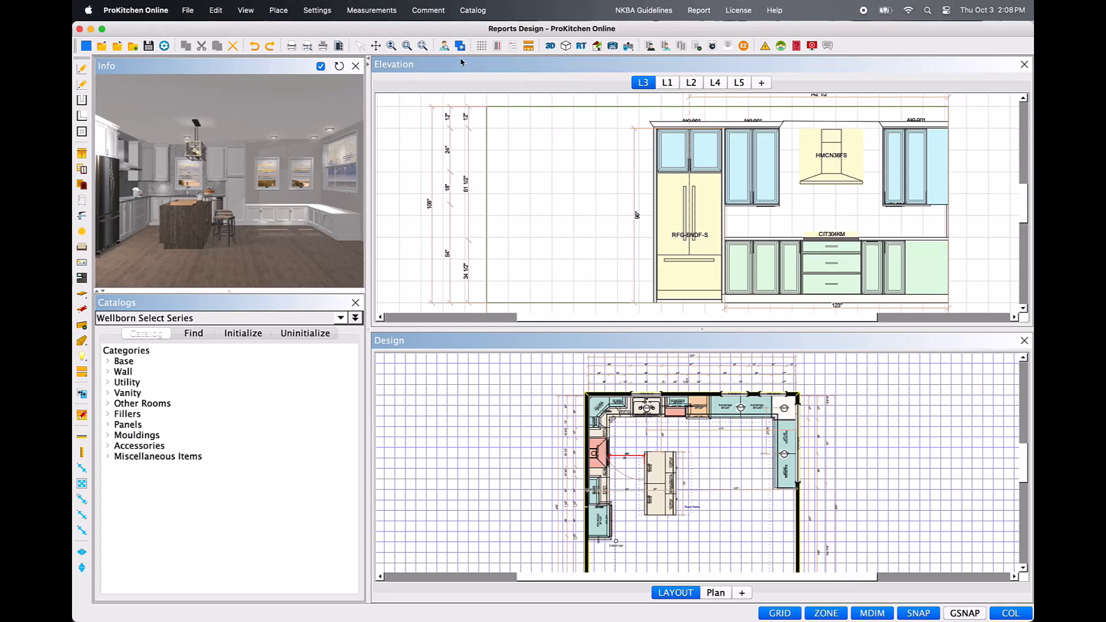
pyautogui.click(247, 10)
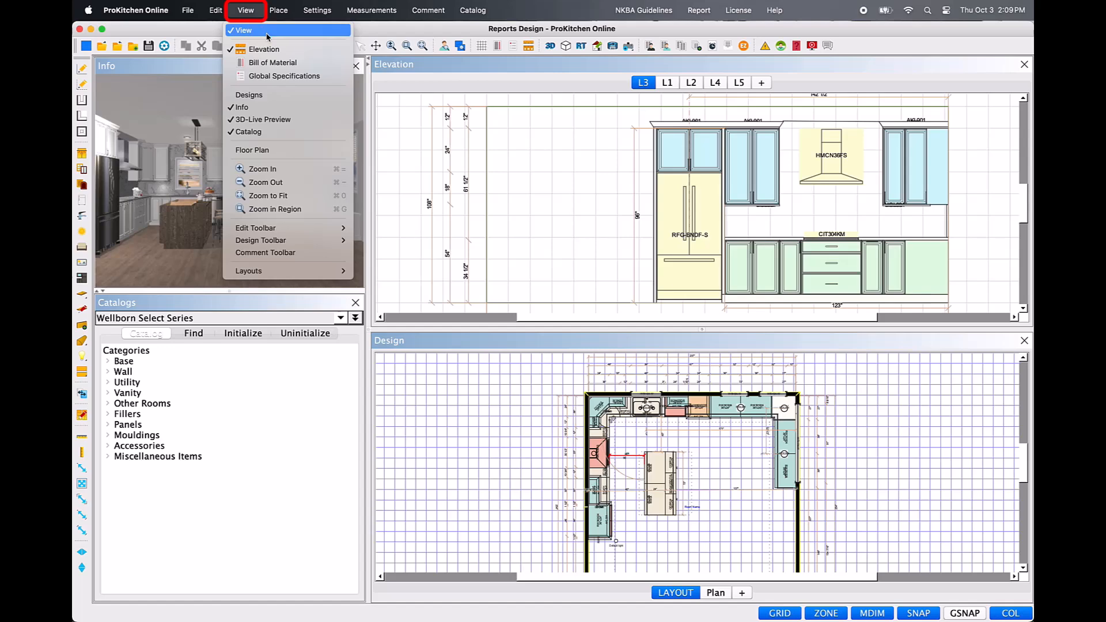
pyautogui.click(267, 33)
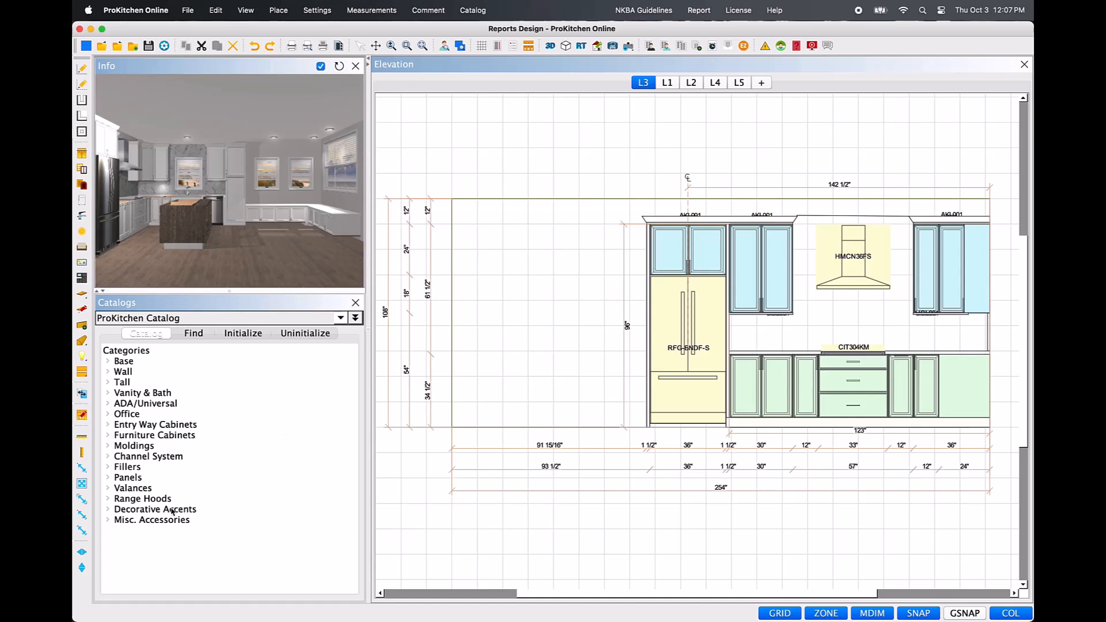
# Add a Point to Line dimension from the centre of the cabinet above the refrigerator to the corner wall cabinet's outer edge, and move it above the existing centreline dimension.
pyautogui.click(83, 517)
pyautogui.click(688, 250)
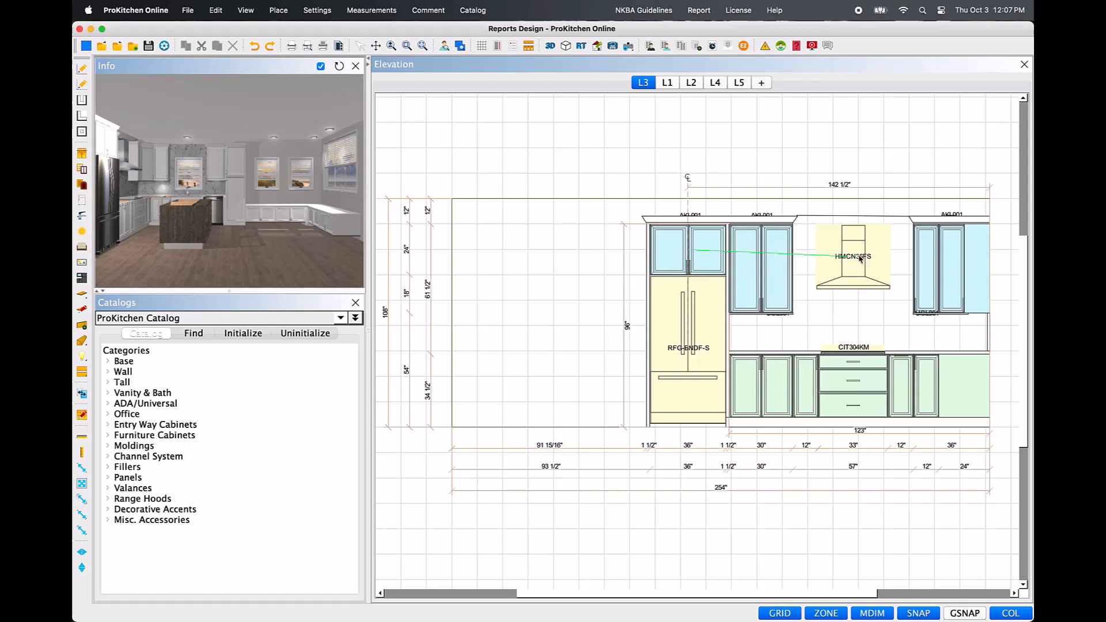
pyautogui.click(990, 251)
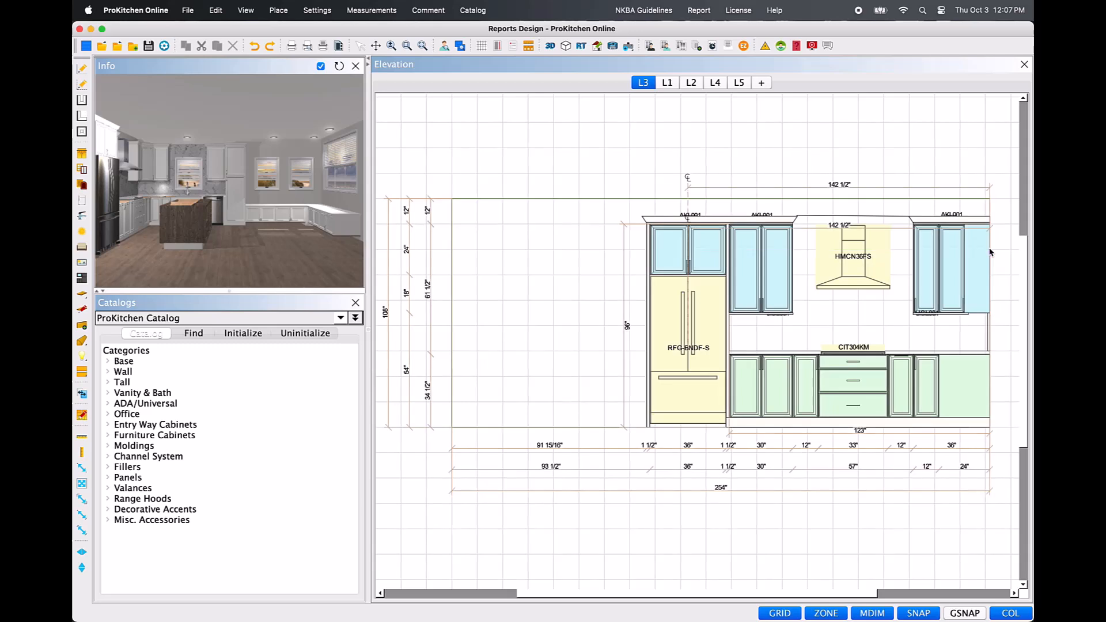
pyautogui.rightClick(850, 230)
pyautogui.moveTo(872, 276)
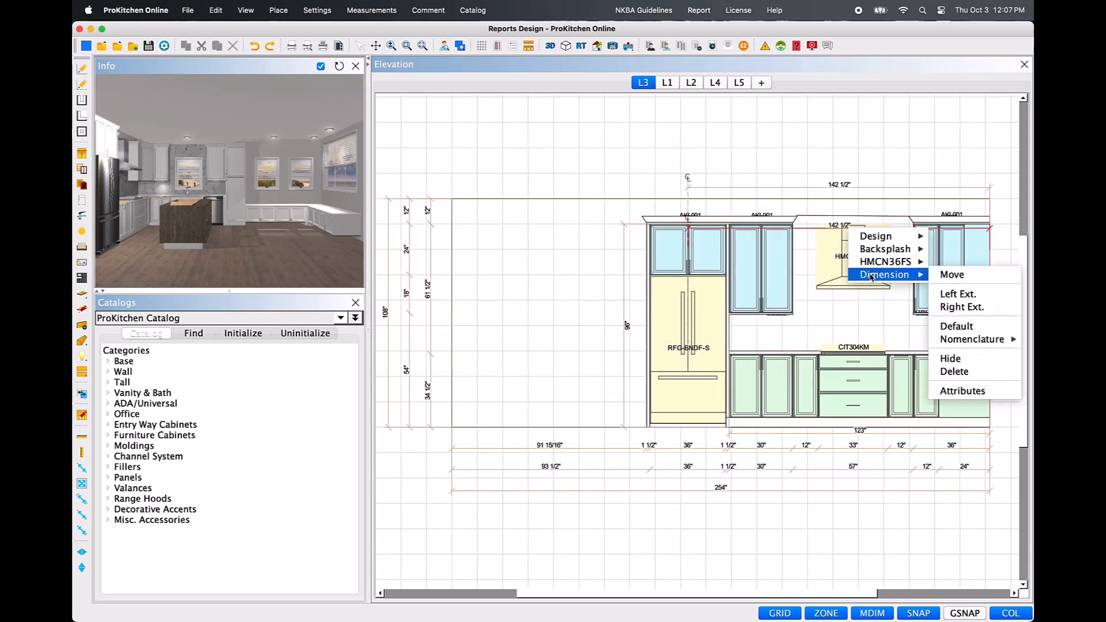
pyautogui.click(952, 275)
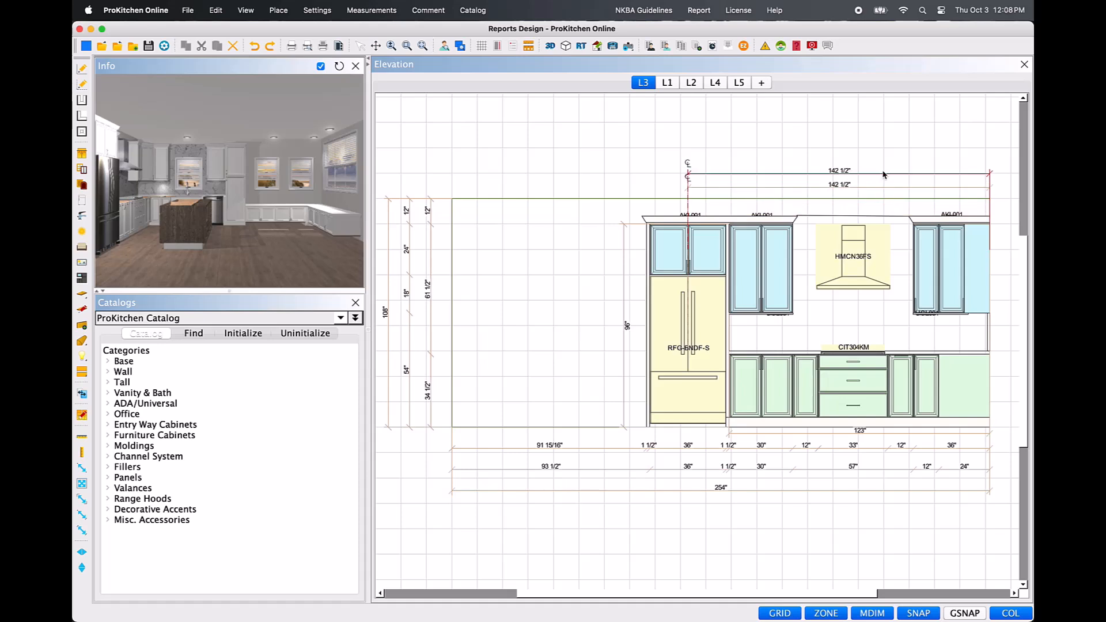
pyautogui.click(882, 163)
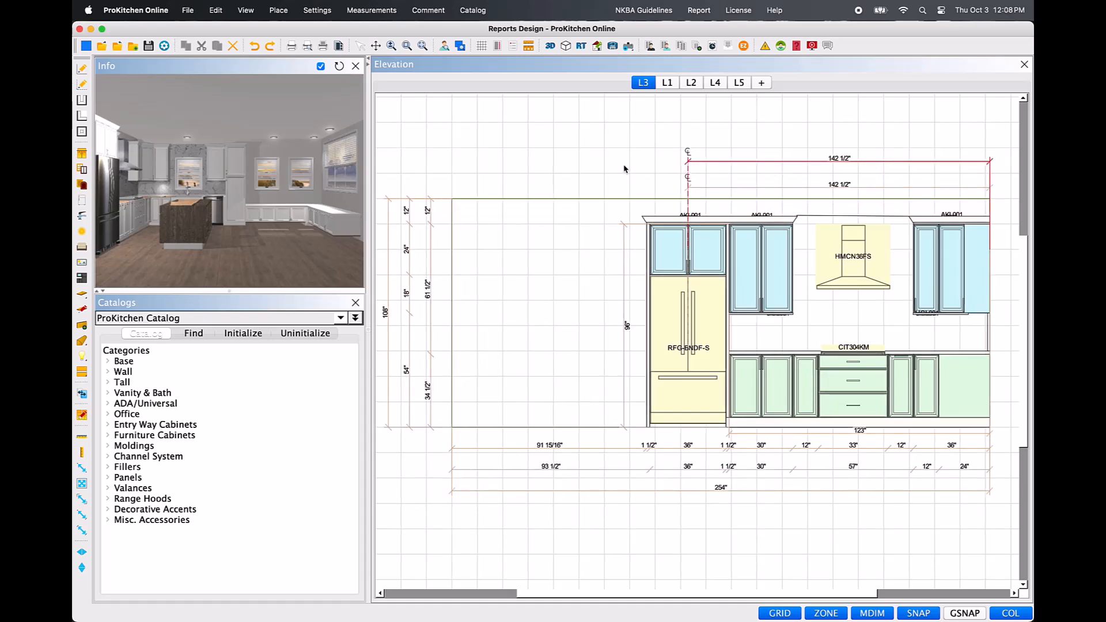
pyautogui.click(820, 163)
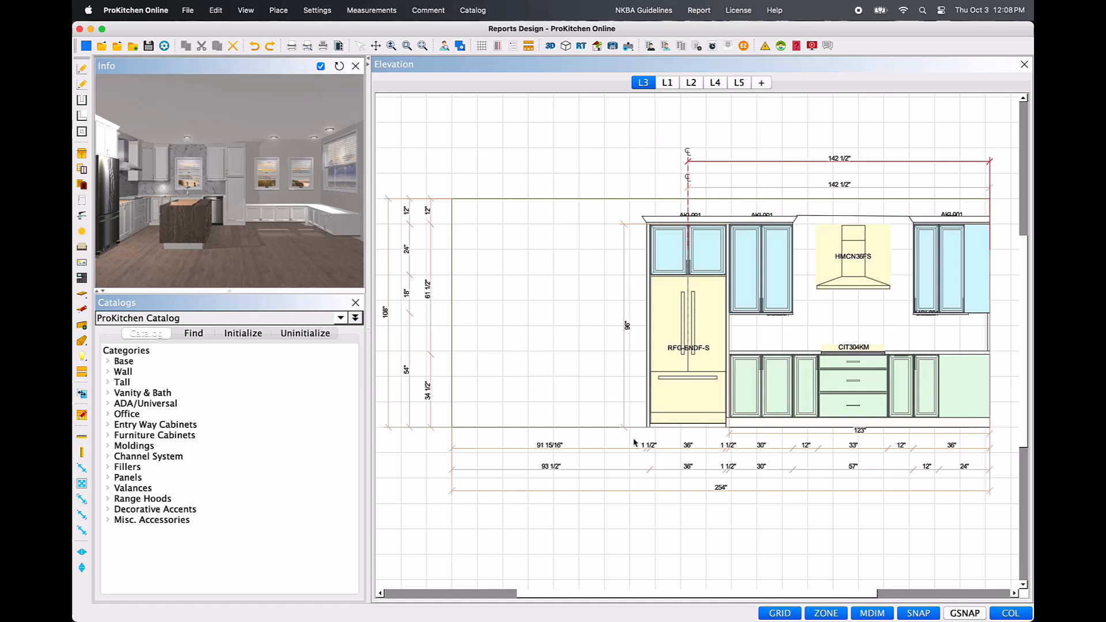
# Dimension between the centres of the wall cabinets flanking the range hood, and move the dimension above the cabinets between the two centreline dimensions.
pyautogui.click(83, 468)
pyautogui.click(762, 269)
pyautogui.click(926, 270)
pyautogui.rightClick(832, 249)
pyautogui.moveTo(864, 293)
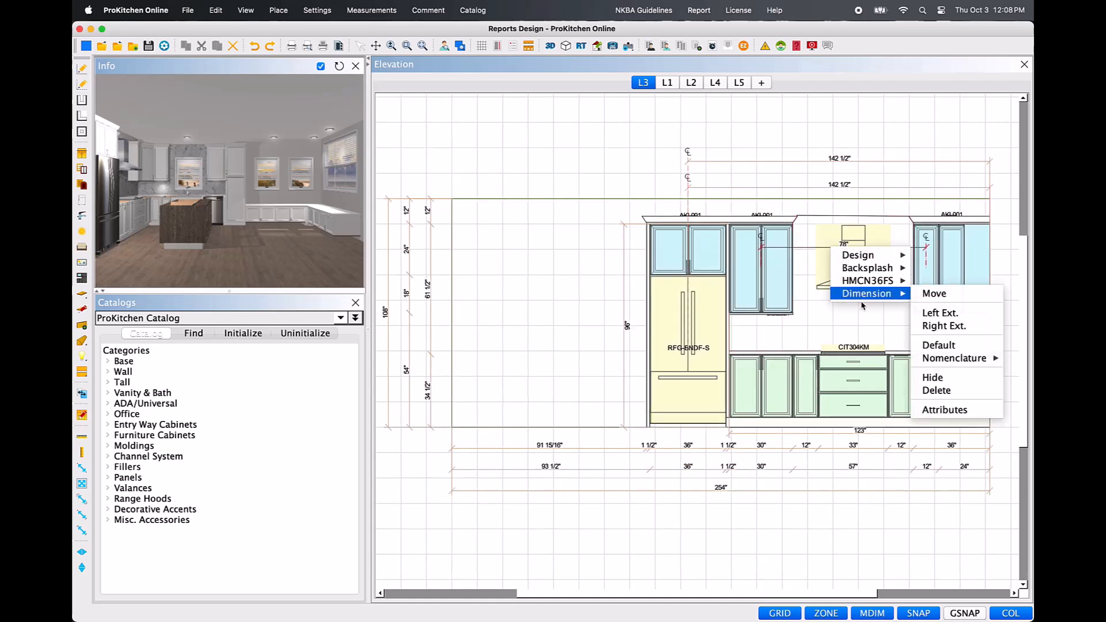
pyautogui.click(937, 294)
pyautogui.click(897, 176)
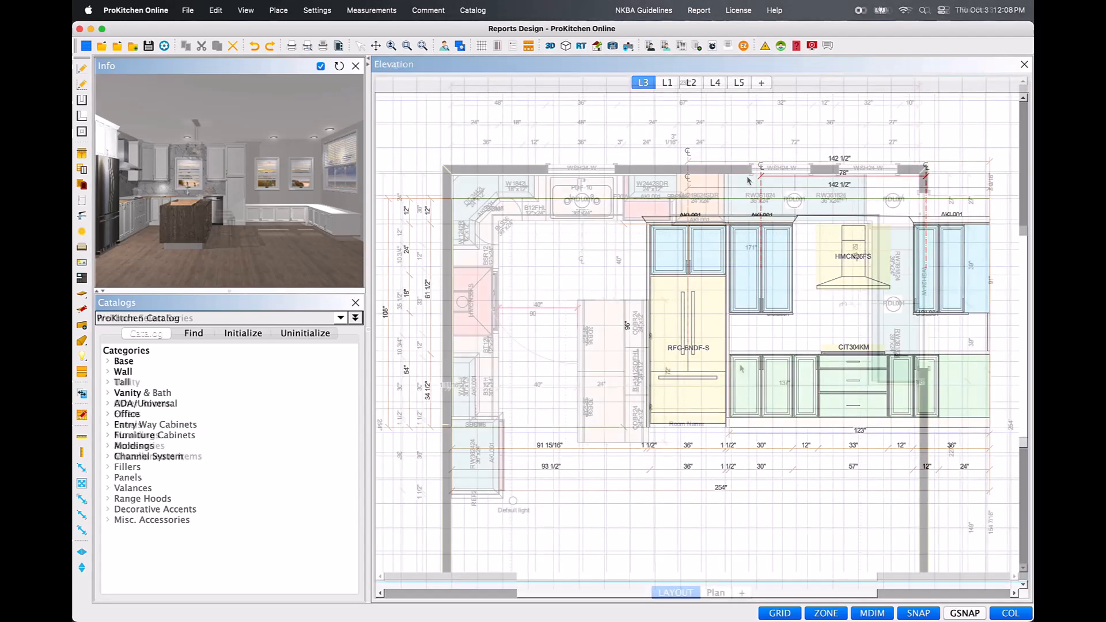